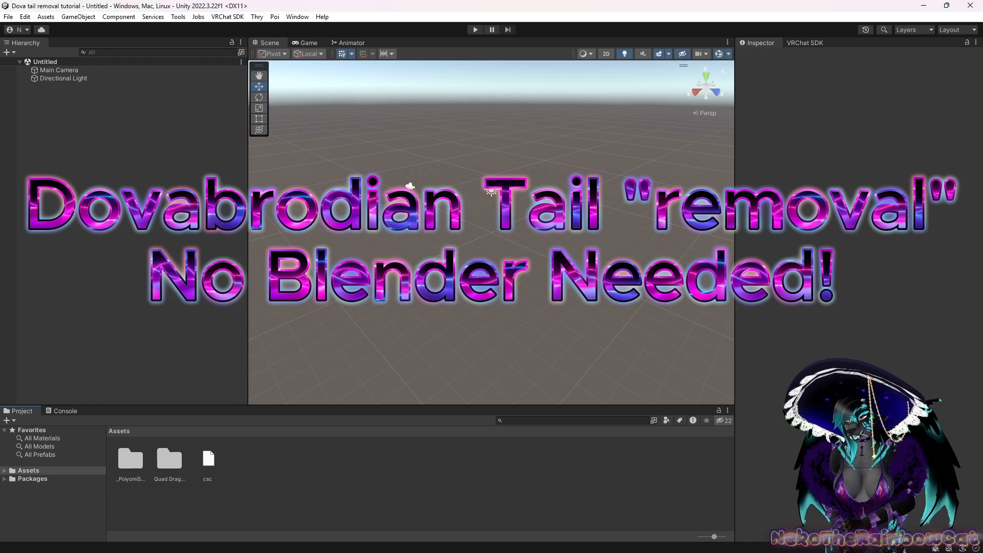
Step: Open the Quad Dragon folder, load the Dovabrodian scene alongside the untitled one, and bring the avatar into view
{"action": "double_click", "coordinate": [169, 460]}
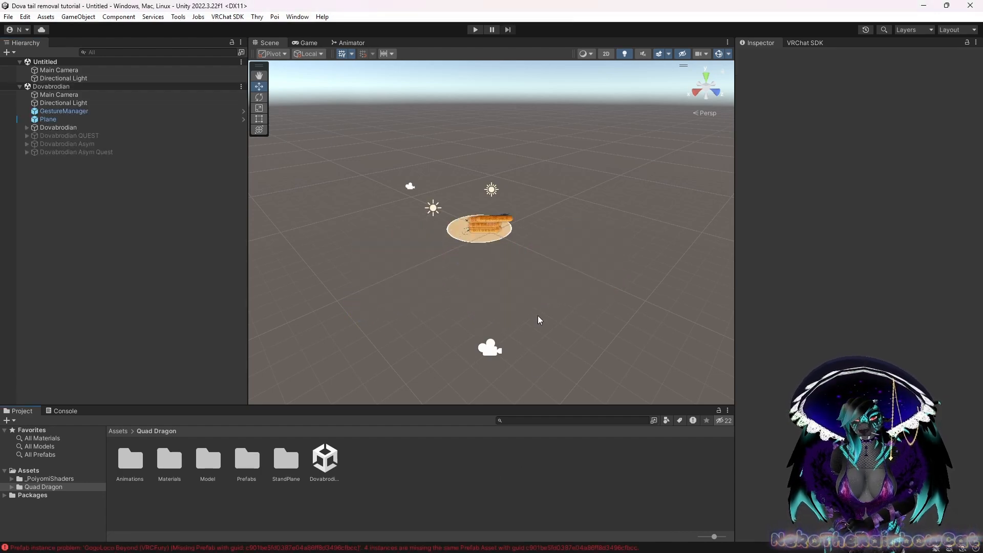
{"action": "key", "text": "w"}
{"action": "right_click_drag", "start_coordinate": [504, 284], "coordinate": [489, 271]}
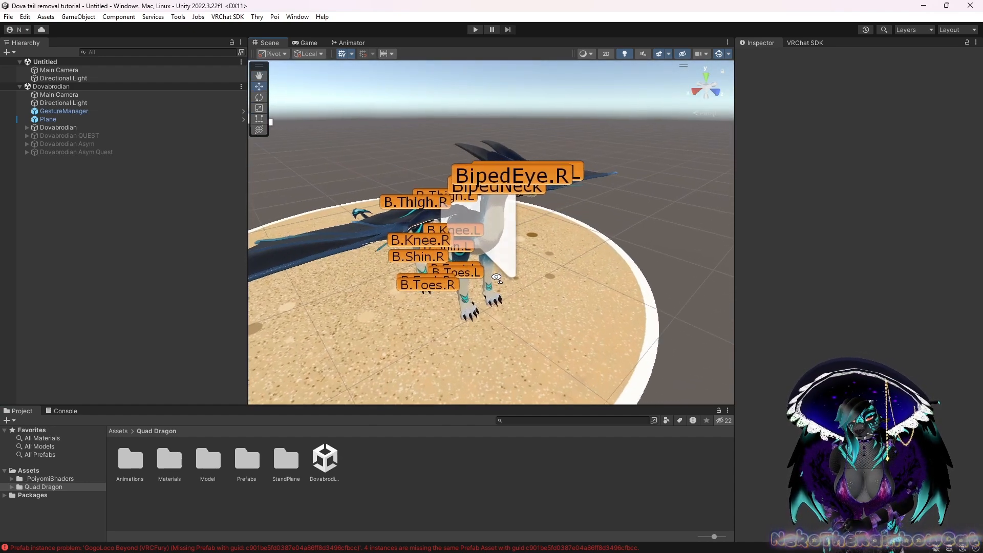
Step: Delete the inactive Dovabrodian QUEST, Asym and Asym Quest avatars from the scene
{"action": "left_click", "coordinate": [77, 134]}
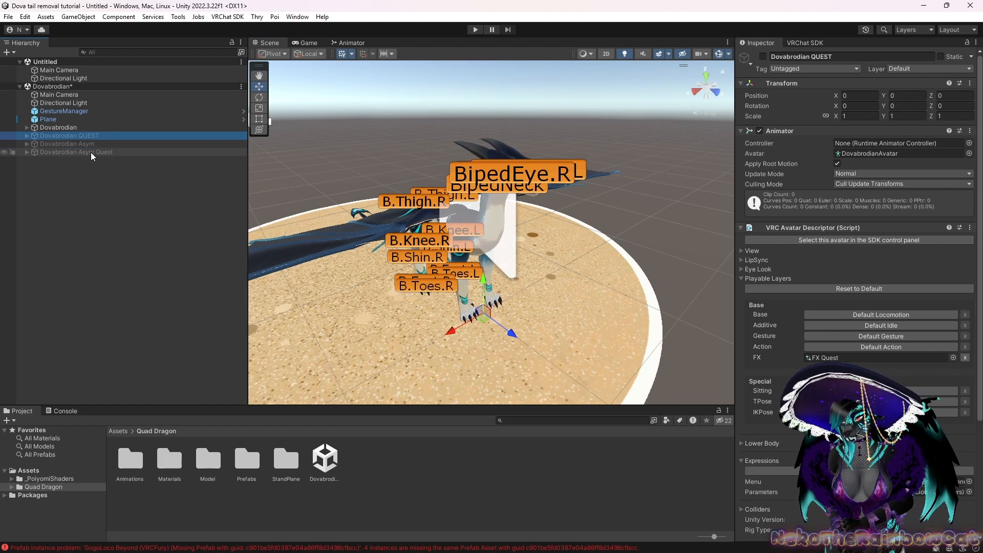
{"action": "left_click", "coordinate": [91, 152], "text": "ctrl"}
{"action": "left_click", "coordinate": [100, 143], "text": "ctrl"}
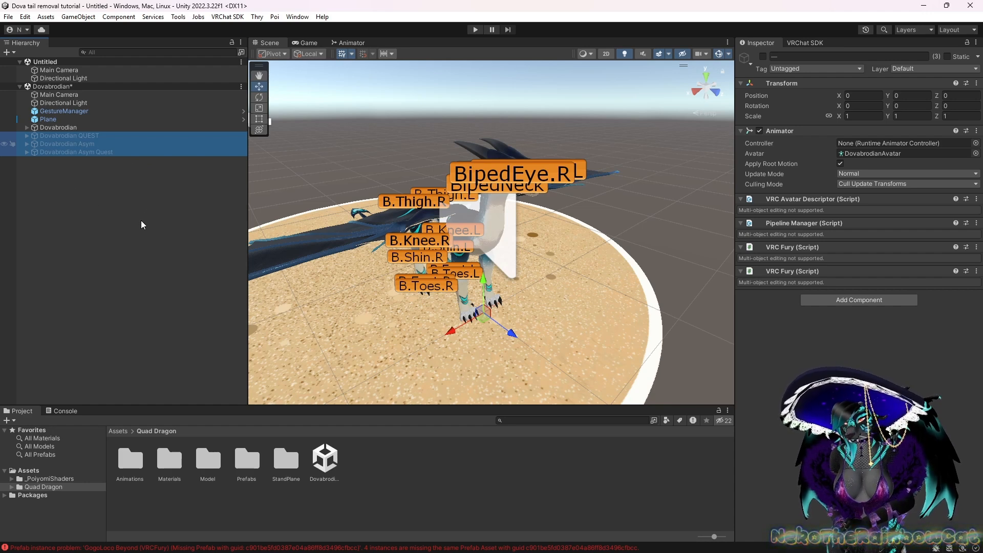
{"action": "key", "text": "Delete"}
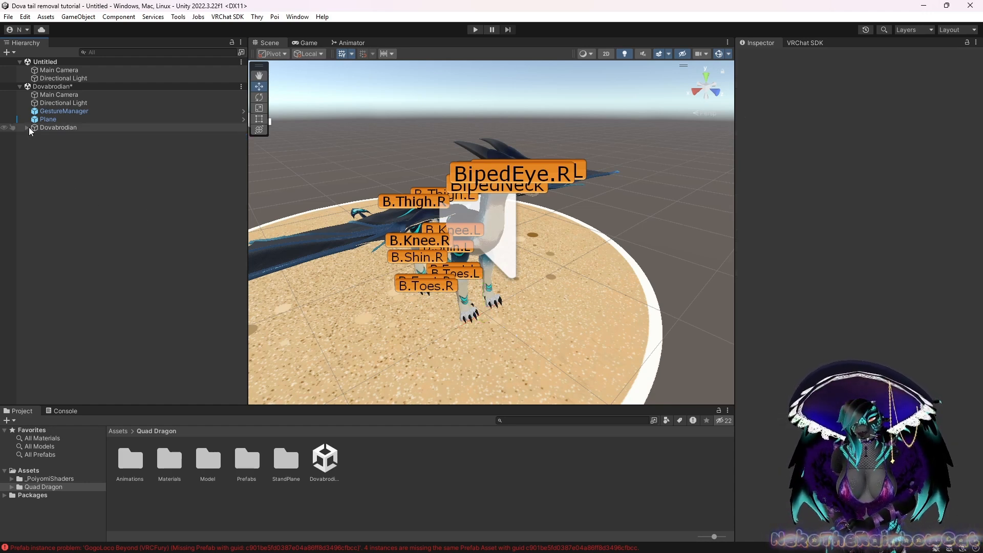
Step: Expand the Dovabrodian avatar and examine its model and the missing GogoLoco Beyond prefab entry
{"action": "left_click", "coordinate": [27, 127]}
{"action": "right_click_drag", "start_coordinate": [435, 292], "coordinate": [581, 279]}
{"action": "key", "text": "w"}
{"action": "key", "text": "a"}
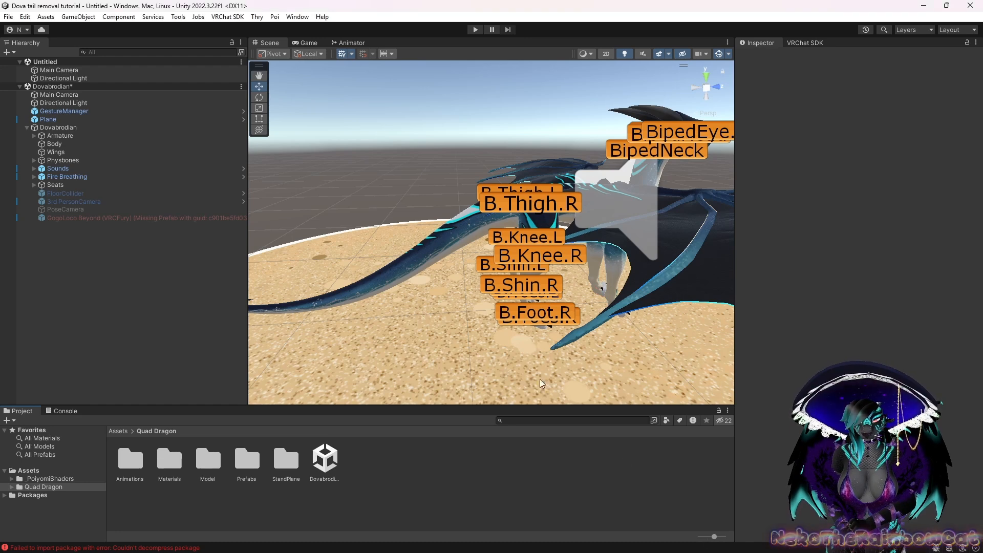
{"action": "left_click", "coordinate": [185, 217]}
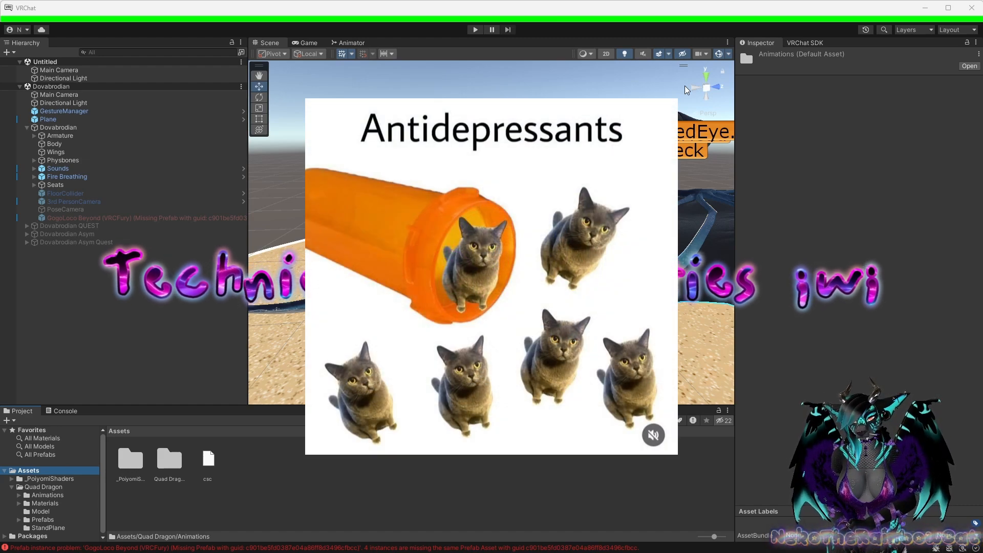
{"action": "left_click", "coordinate": [598, 548]}
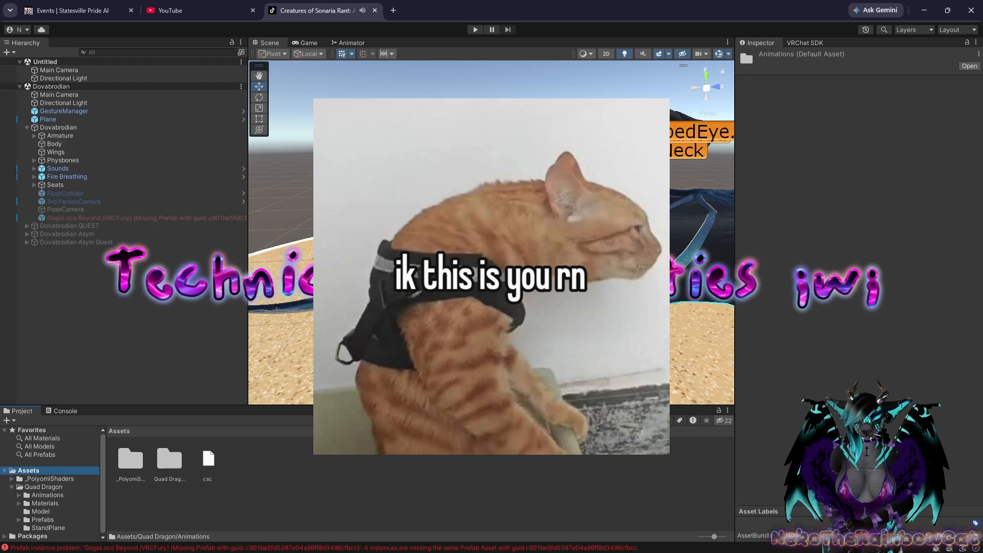
{"action": "left_click", "coordinate": [375, 11]}
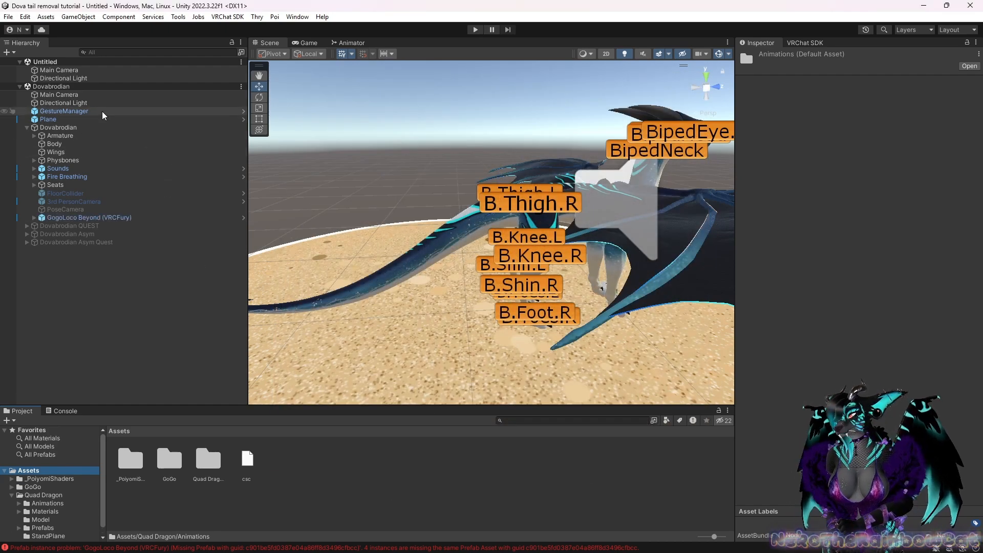
Step: Remove the Dovabrodian QUEST, Dovabrodian Asym and Dovabrodian Asym Quest objects, keeping only the main Dovabrodian avatar
{"action": "left_click", "coordinate": [26, 128]}
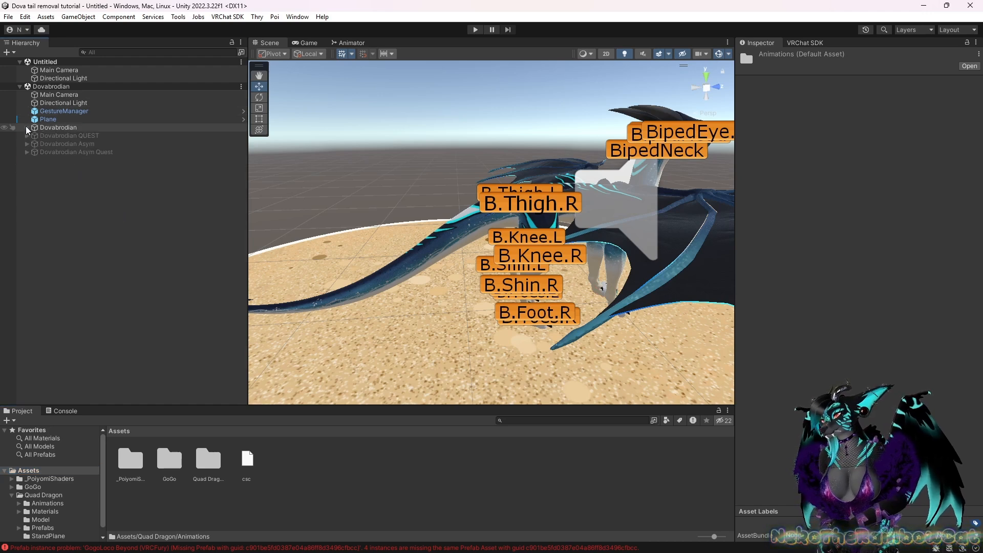
{"action": "left_click", "coordinate": [44, 136]}
{"action": "left_click", "coordinate": [94, 155], "text": "shift"}
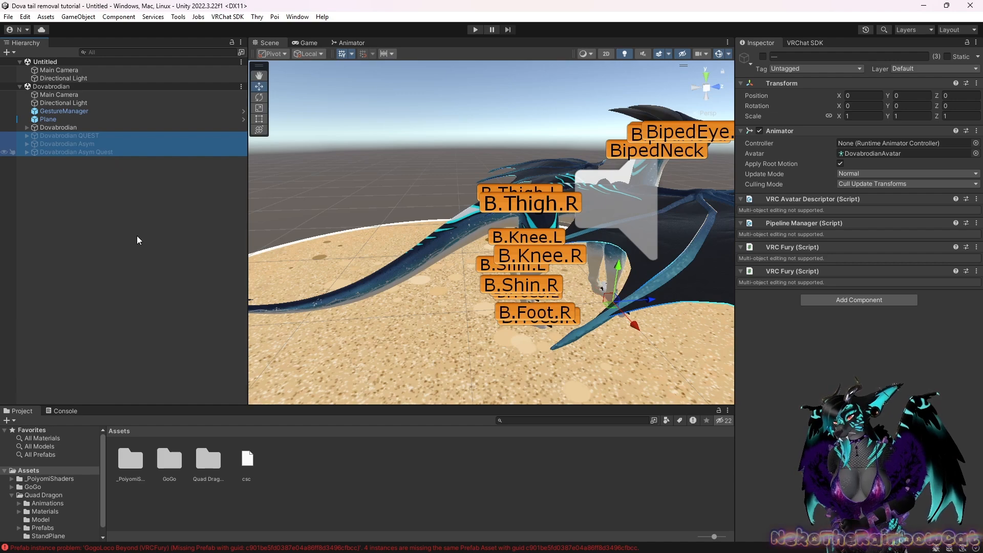
{"action": "key", "text": "Delete"}
Step: Delete the Wings mesh from the Dovabrodian avatar
{"action": "left_click", "coordinate": [26, 128]}
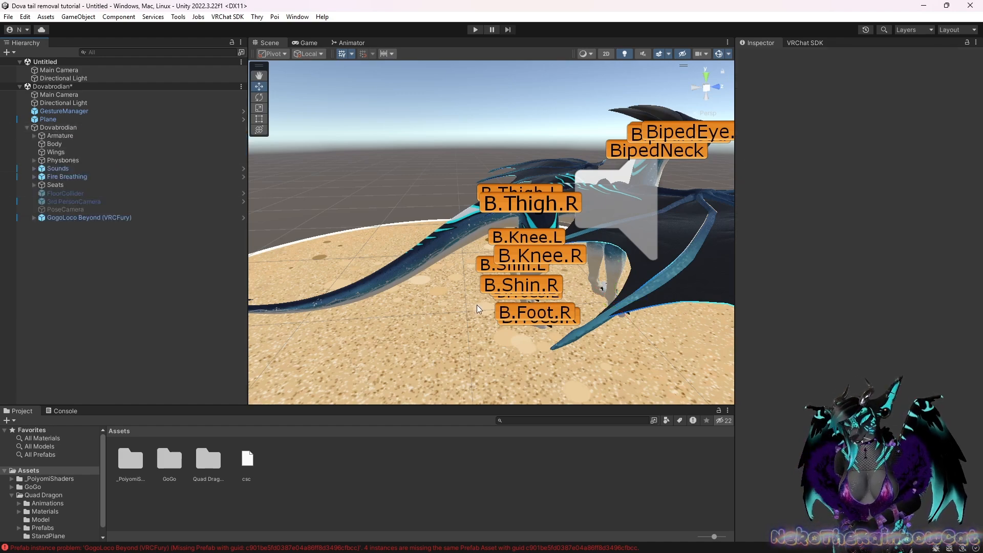
{"action": "right_click_drag", "start_coordinate": [477, 305], "coordinate": [831, 335]}
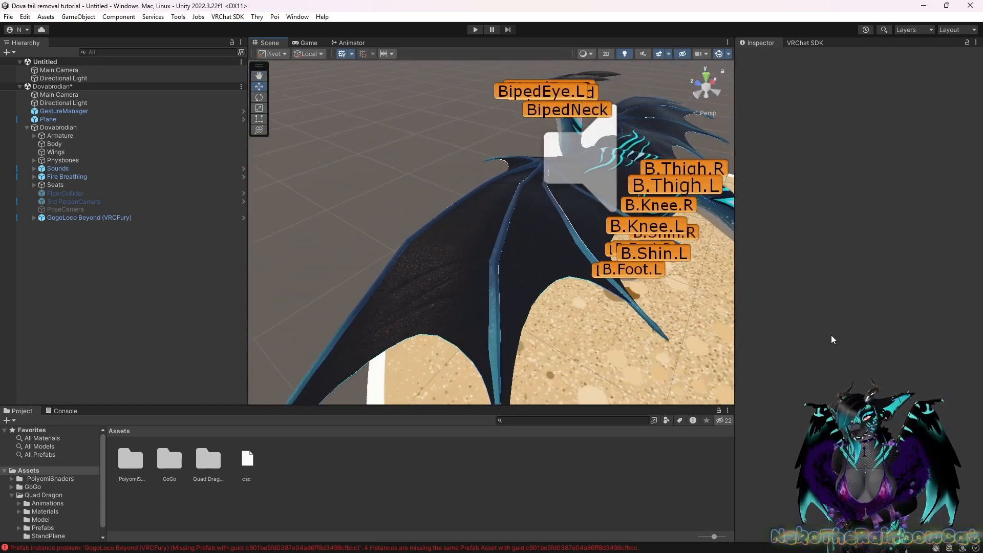
{"action": "right_click_drag", "start_coordinate": [523, 315], "coordinate": [509, 284]}
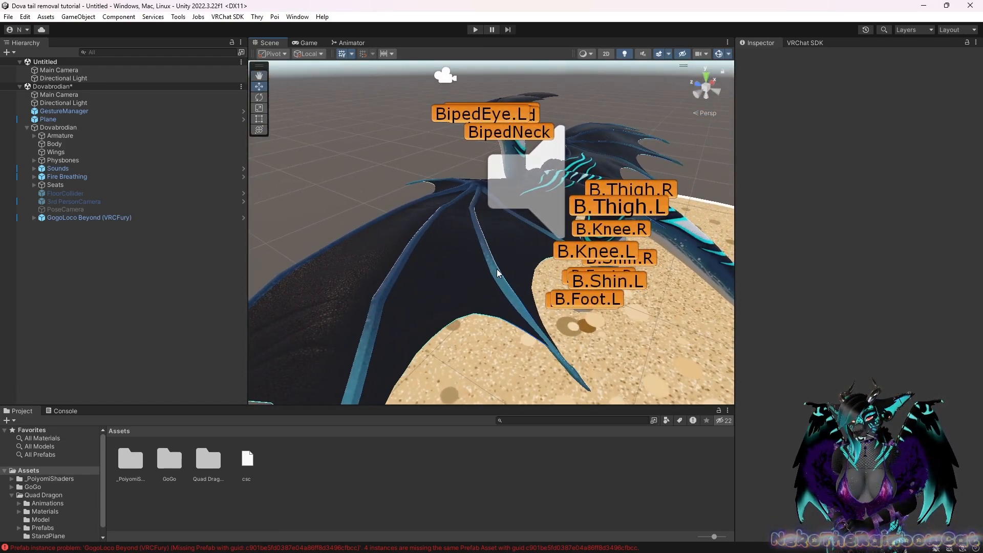
{"action": "left_click", "coordinate": [498, 272]}
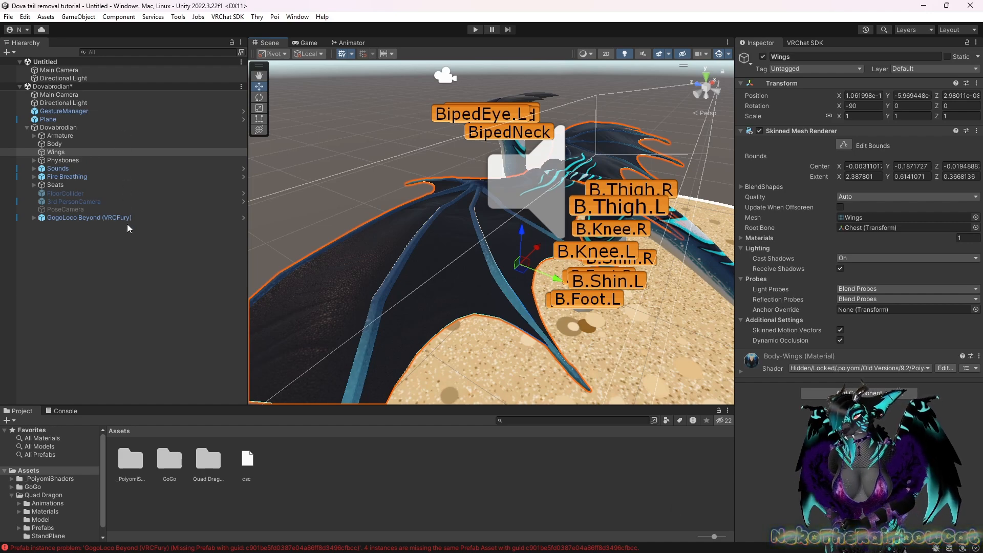
{"action": "key", "text": "Delete"}
Step: Expand the avatar's Armature and hide HipsHuman in the scene view to clear the bone labels
{"action": "left_click_drag", "start_coordinate": [451, 307], "coordinate": [477, 313], "text": "alt"}
{"action": "key", "text": "w"}
{"action": "right_click_drag", "start_coordinate": [477, 313], "coordinate": [519, 133]}
{"action": "right_click_drag", "start_coordinate": [585, 311], "coordinate": [552, 297]}
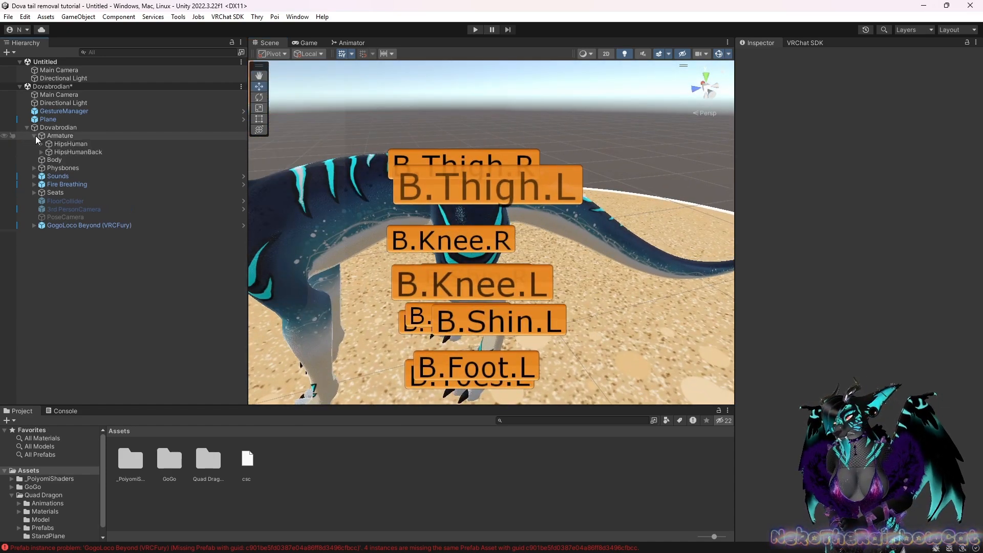
{"action": "left_click", "coordinate": [34, 136]}
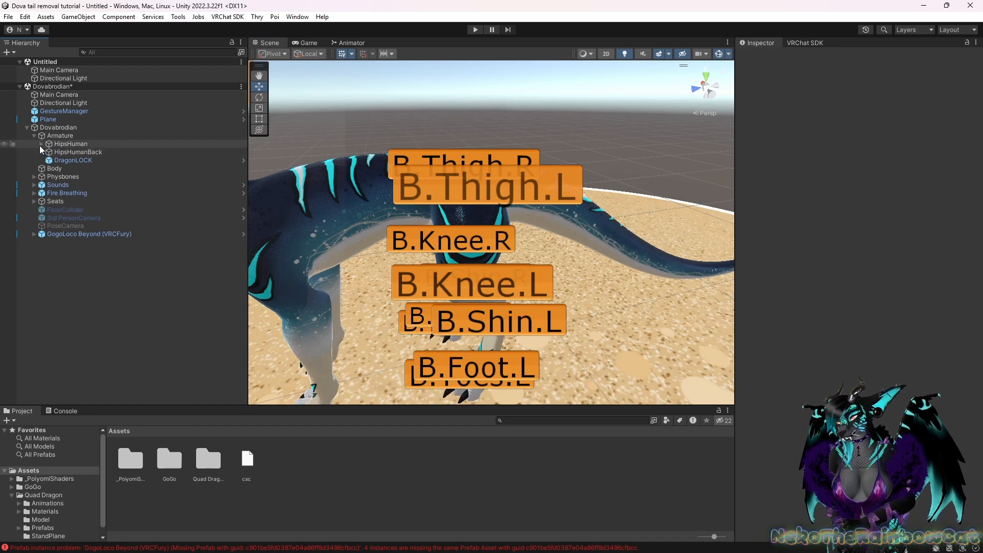
{"action": "left_click", "coordinate": [5, 144]}
Step: Expand the armature through HipsHuman, DragonRoot and Hips to reach the tail bones
{"action": "left_click", "coordinate": [41, 152]}
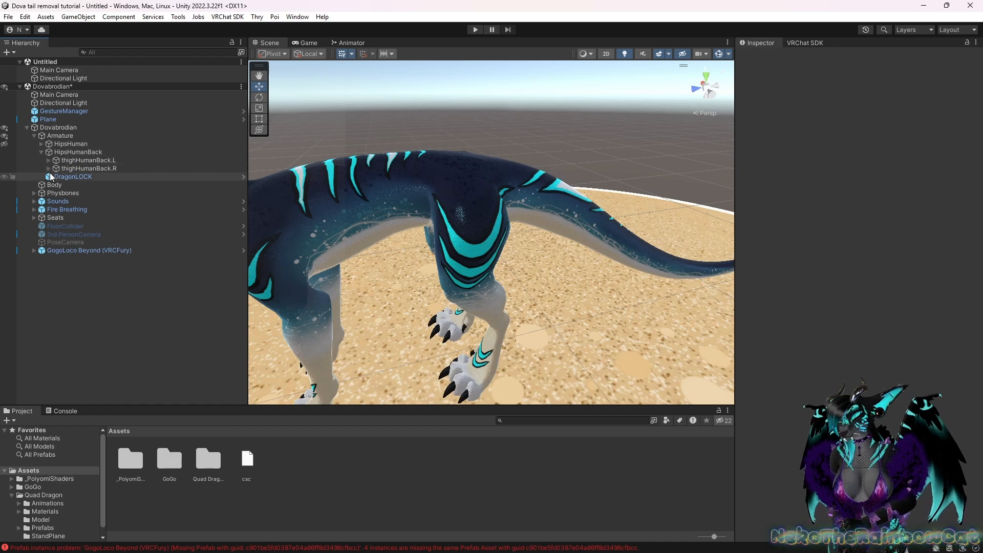
{"action": "left_click", "coordinate": [41, 144]}
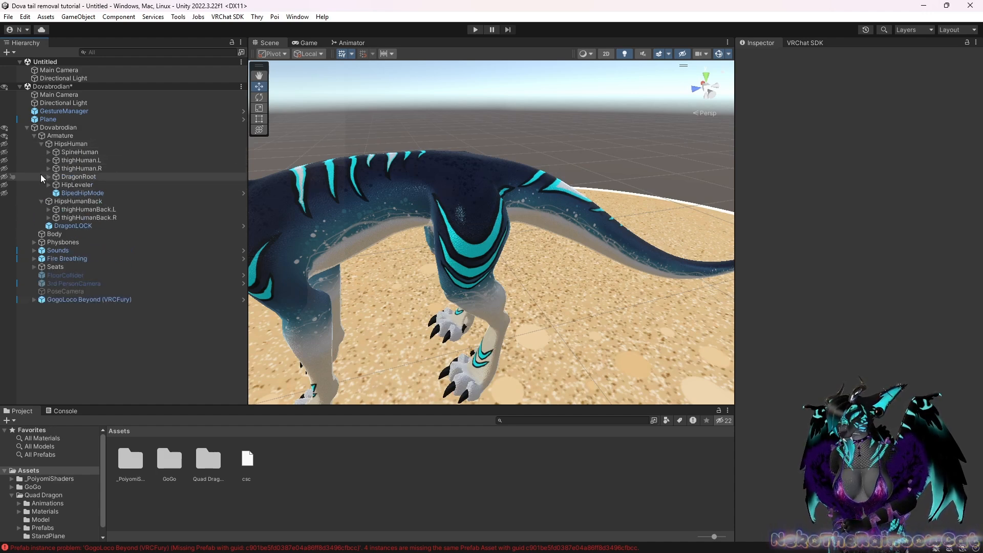
{"action": "left_click_drag", "start_coordinate": [376, 197], "coordinate": [197, 189], "text": "alt"}
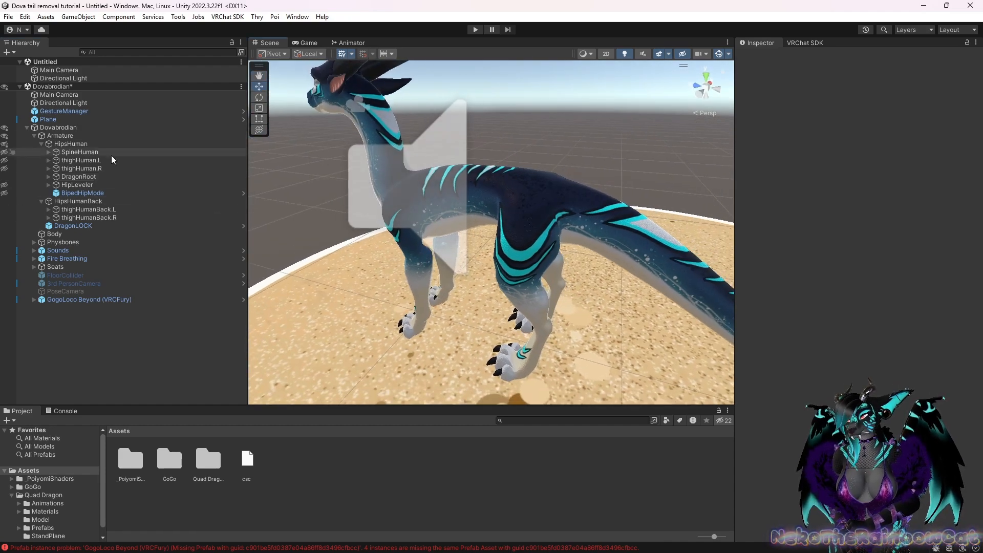
{"action": "left_click", "coordinate": [40, 201]}
{"action": "left_click", "coordinate": [48, 176]}
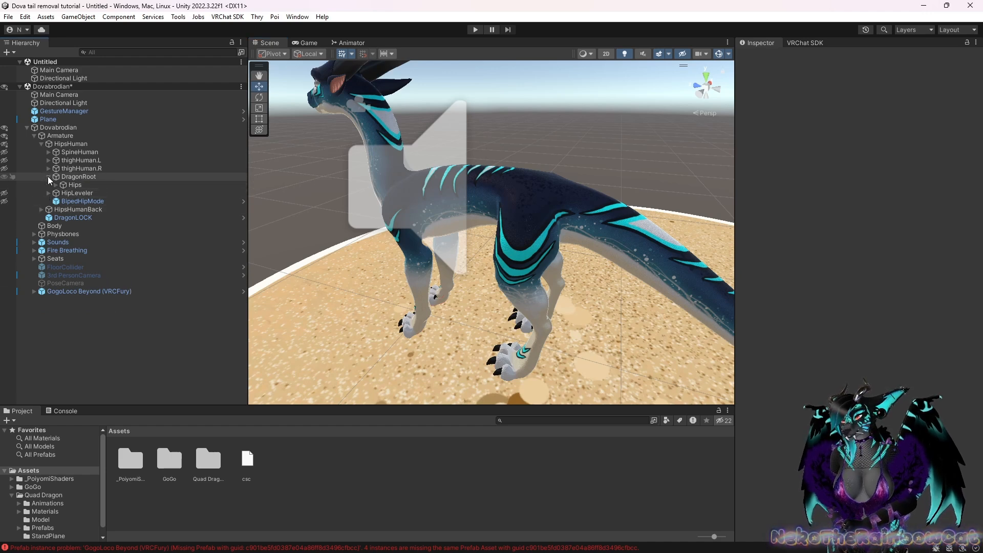
{"action": "left_click", "coordinate": [56, 185]}
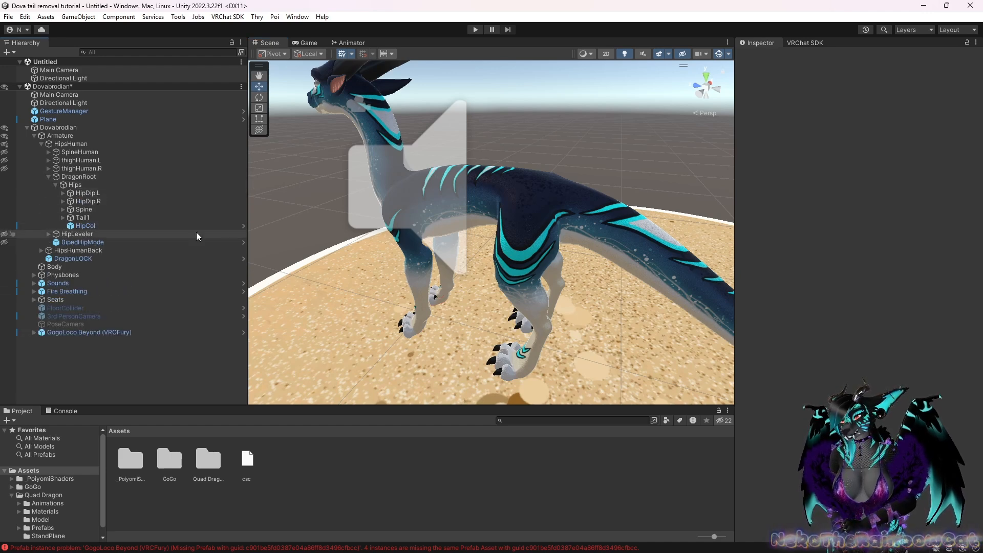
Step: Expand the Tail1 bone chain and select the Tail2 bone
{"action": "right_click_drag", "start_coordinate": [433, 276], "coordinate": [419, 224]}
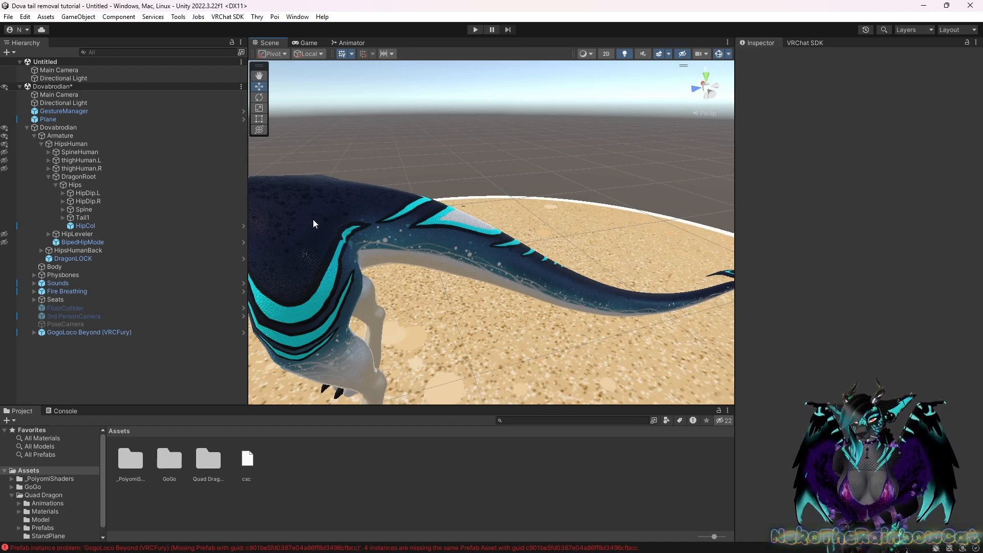
{"action": "right_click_drag", "start_coordinate": [481, 199], "coordinate": [462, 254]}
{"action": "left_click", "coordinate": [90, 220]}
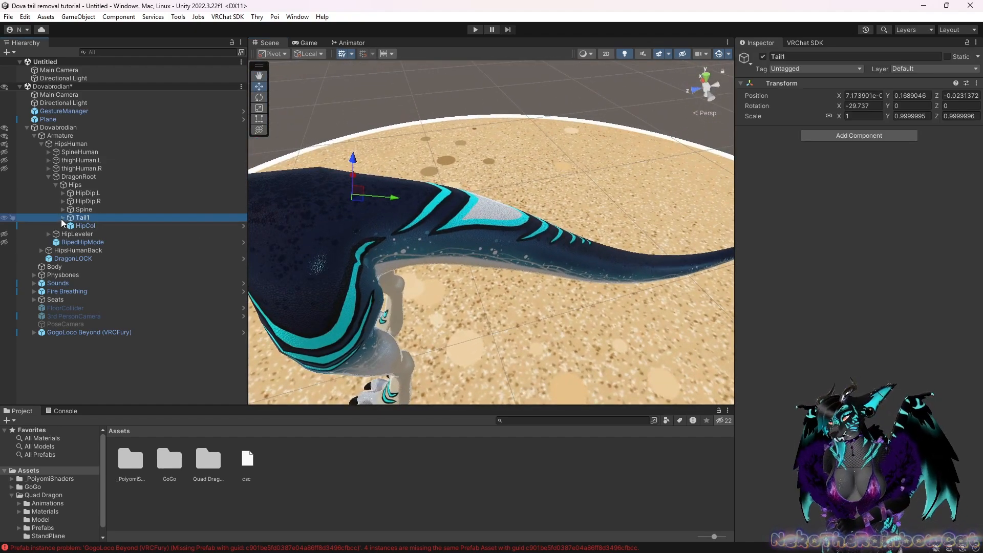
{"action": "left_click", "coordinate": [63, 218]}
{"action": "left_click", "coordinate": [70, 226]}
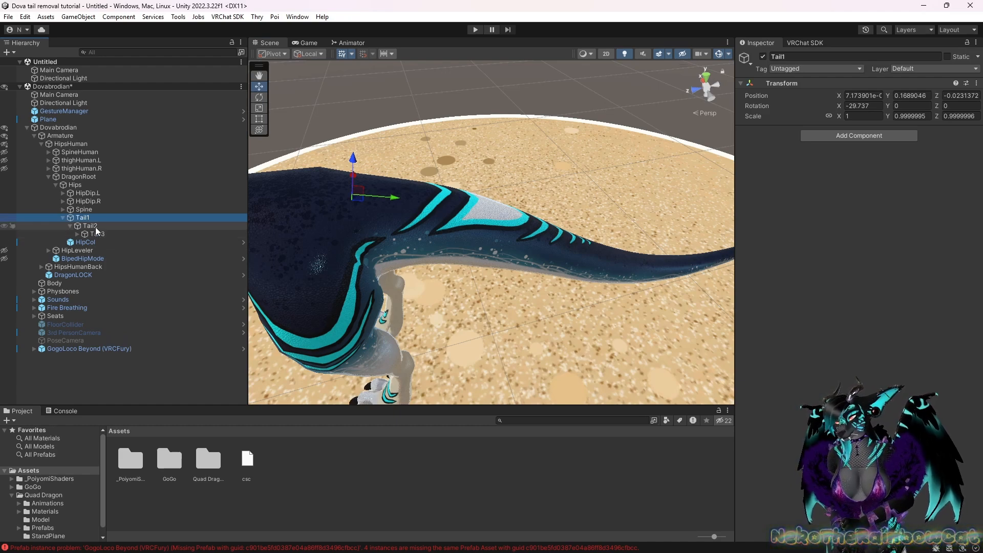
{"action": "left_click", "coordinate": [97, 228]}
Step: Try moving the Tail2 bone up and outward to about Y 0.1812, Z 0.141, and undo the move
{"action": "right_click_drag", "start_coordinate": [463, 260], "coordinate": [448, 249]}
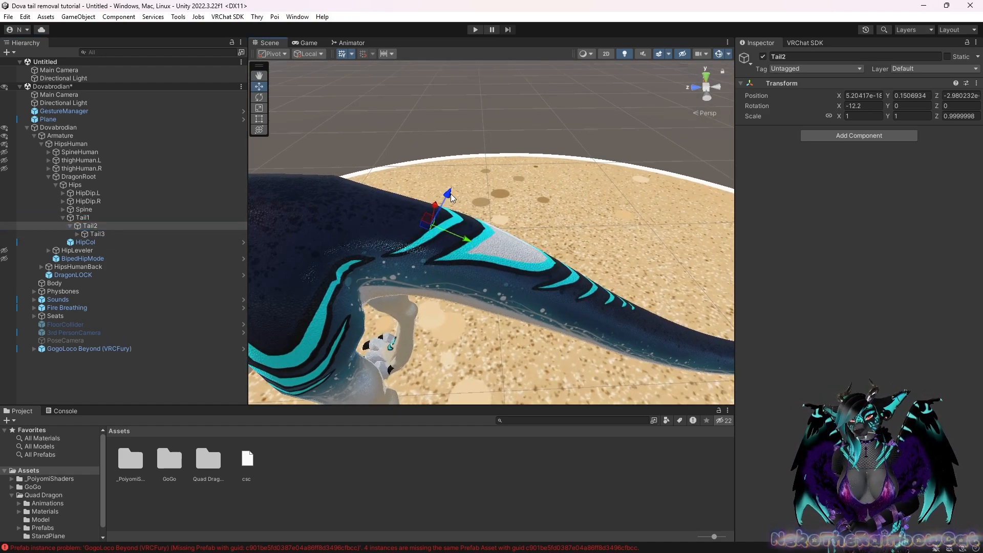
{"action": "left_click_drag", "start_coordinate": [453, 197], "coordinate": [548, 174]}
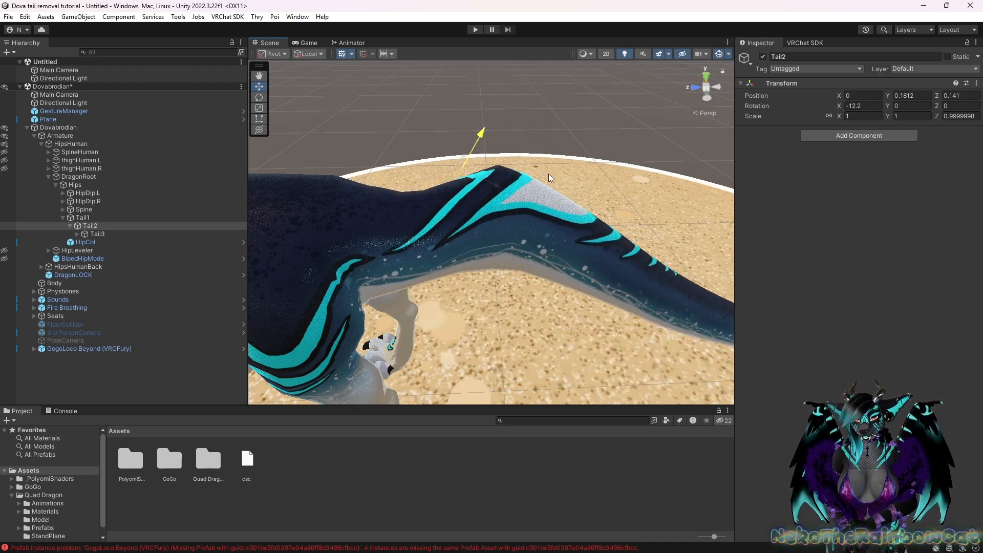
{"action": "key", "text": "ctrl+z"}
Step: Try scaling the Tail2 bone uniformly to about 1.64 and shifting it, undoing each change
{"action": "right_click_drag", "start_coordinate": [540, 212], "coordinate": [322, 121]}
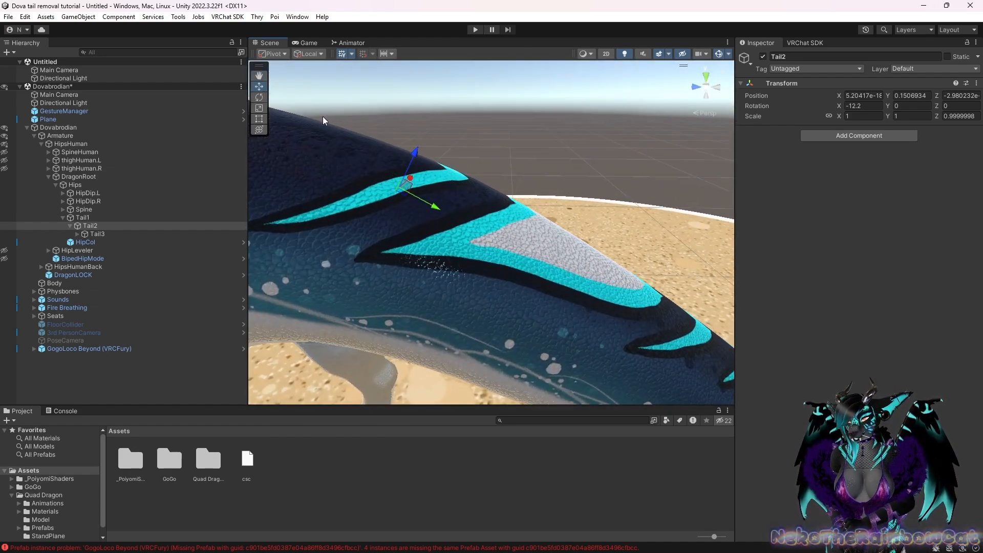
{"action": "right_click_drag", "start_coordinate": [549, 174], "coordinate": [536, 172]}
{"action": "left_click_drag", "start_coordinate": [462, 161], "coordinate": [487, 157]}
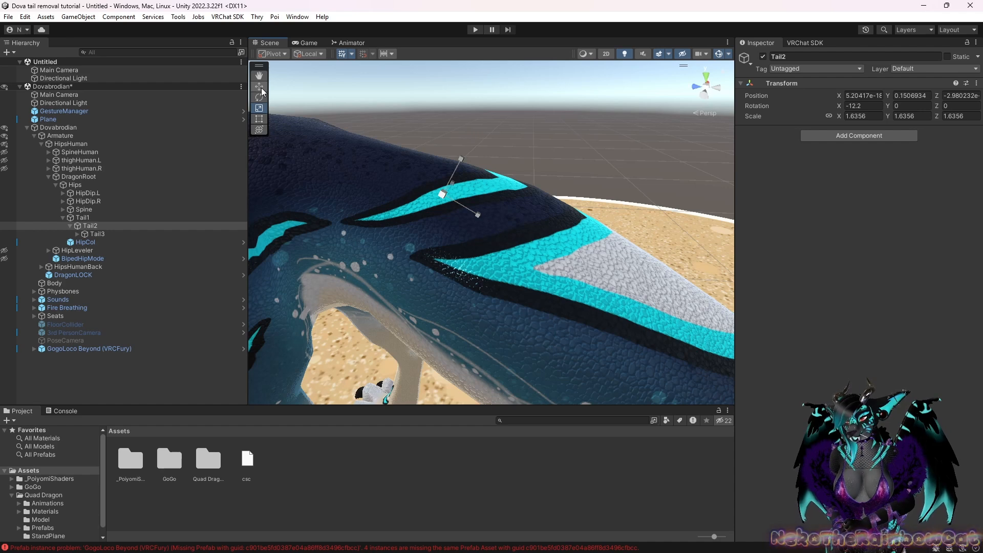
{"action": "key", "text": "ctrl+z"}
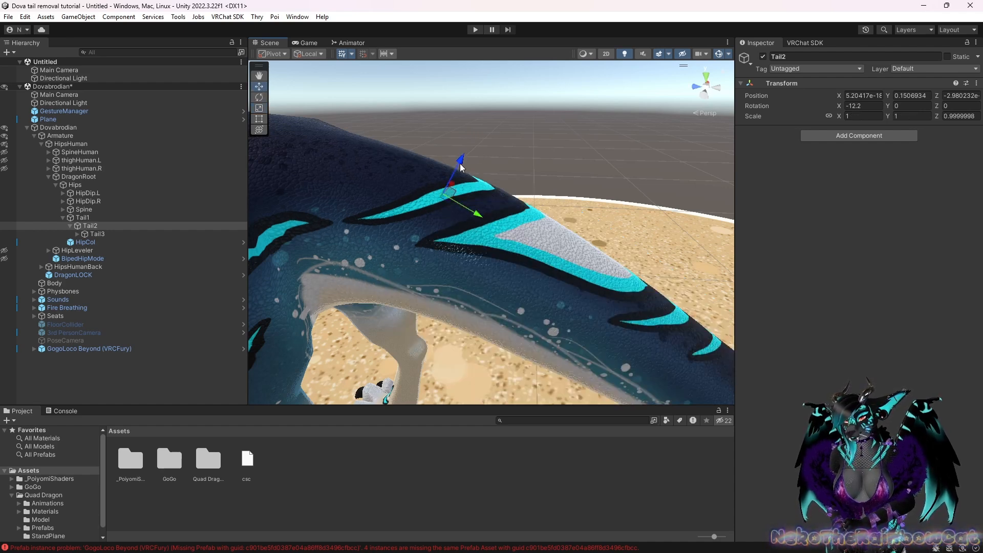
{"action": "left_click_drag", "start_coordinate": [450, 154], "coordinate": [351, 152]}
{"action": "key", "text": "ctrl+z"}
Step: Try enlarging the Tail2 bone uniformly to a scale of about 3.9, and undo the scaling
{"action": "right_click_drag", "start_coordinate": [598, 174], "coordinate": [605, 173]}
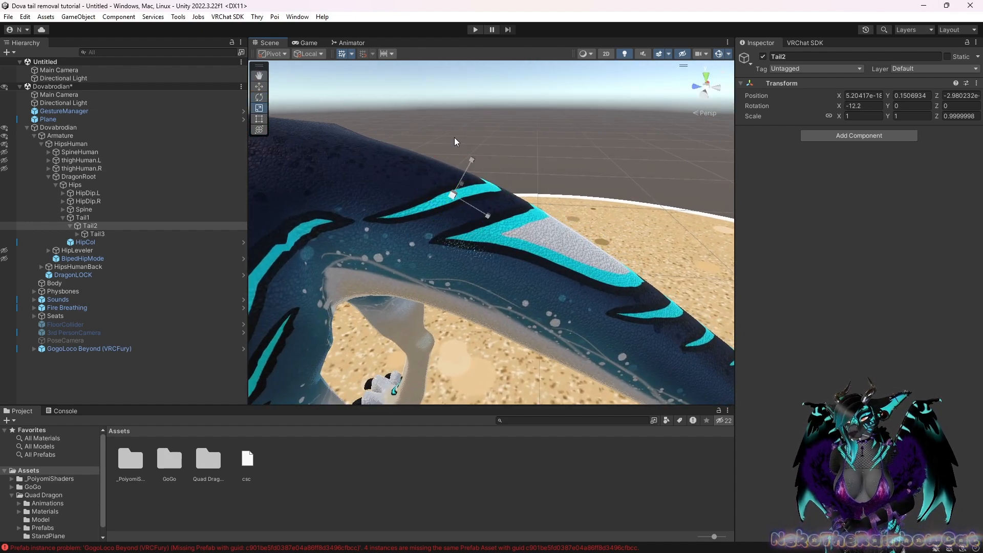
{"action": "key", "text": "s"}
{"action": "right_click_drag", "start_coordinate": [517, 140], "coordinate": [571, 158]}
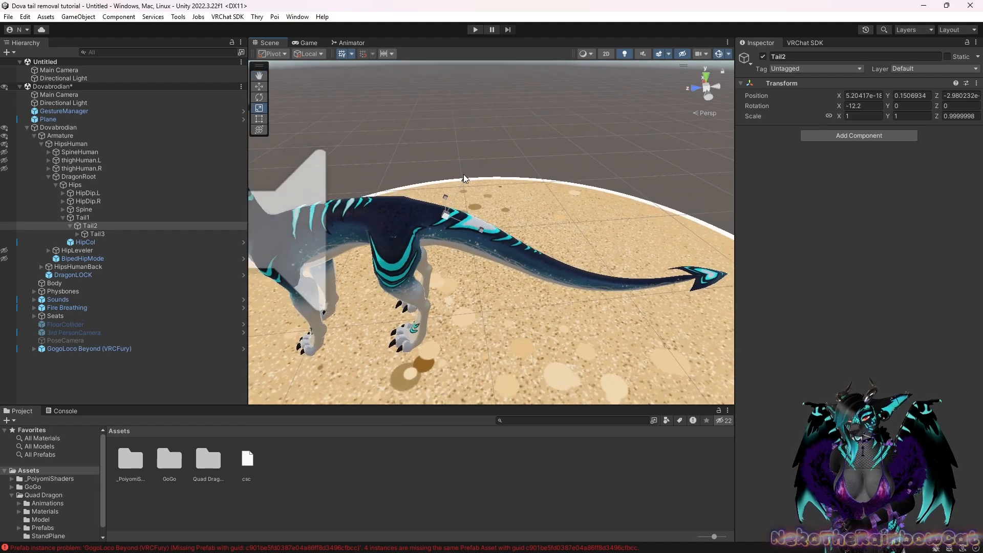
{"action": "left_click_drag", "start_coordinate": [446, 215], "coordinate": [597, 154]}
{"action": "right_click_drag", "start_coordinate": [602, 156], "coordinate": [582, 152]}
{"action": "key", "text": "w"}
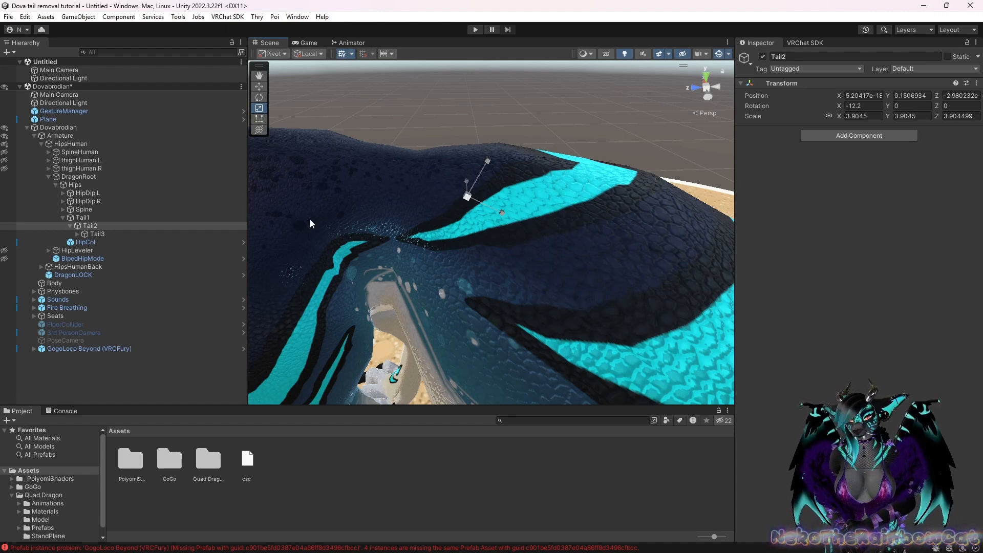
{"action": "key", "text": "ctrl+z"}
Step: Select the Tail3 bone and shrink it uniformly to a scale of about 0.0075
{"action": "right_click_drag", "start_coordinate": [589, 198], "coordinate": [575, 191]}
{"action": "key", "text": "s"}
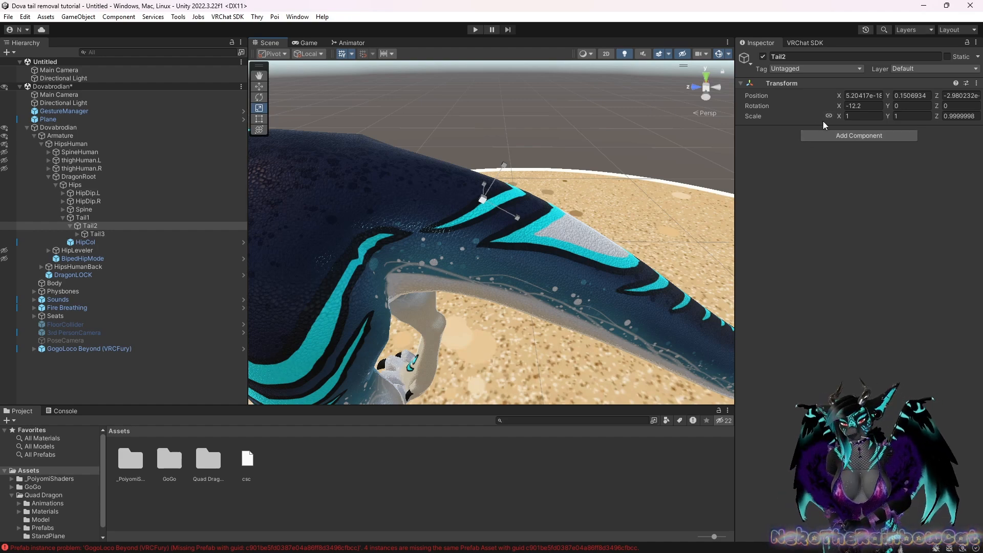
{"action": "key", "text": "w"}
{"action": "right_click_drag", "start_coordinate": [585, 190], "coordinate": [584, 211]}
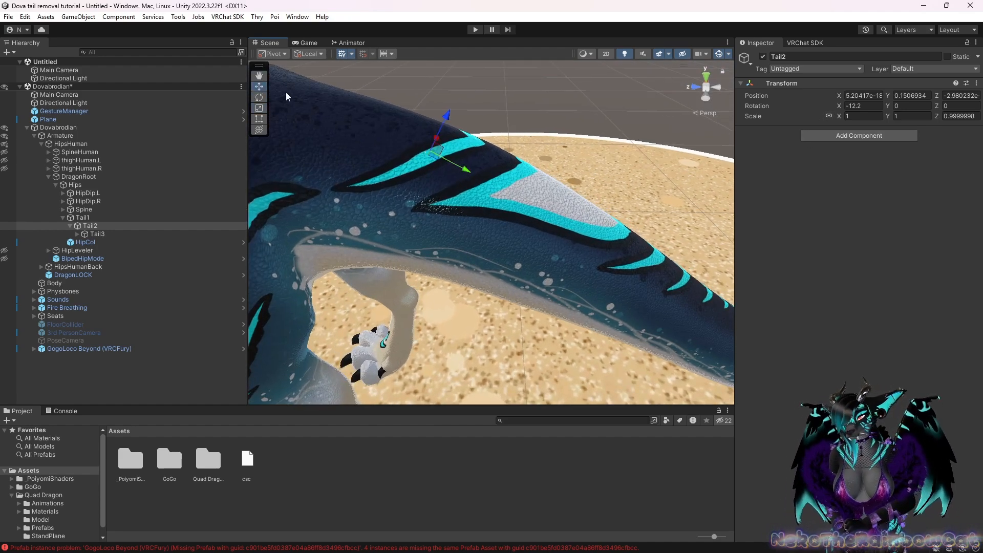
{"action": "right_click_drag", "start_coordinate": [517, 108], "coordinate": [425, 100]}
{"action": "key", "text": "w"}
{"action": "key", "text": "s"}
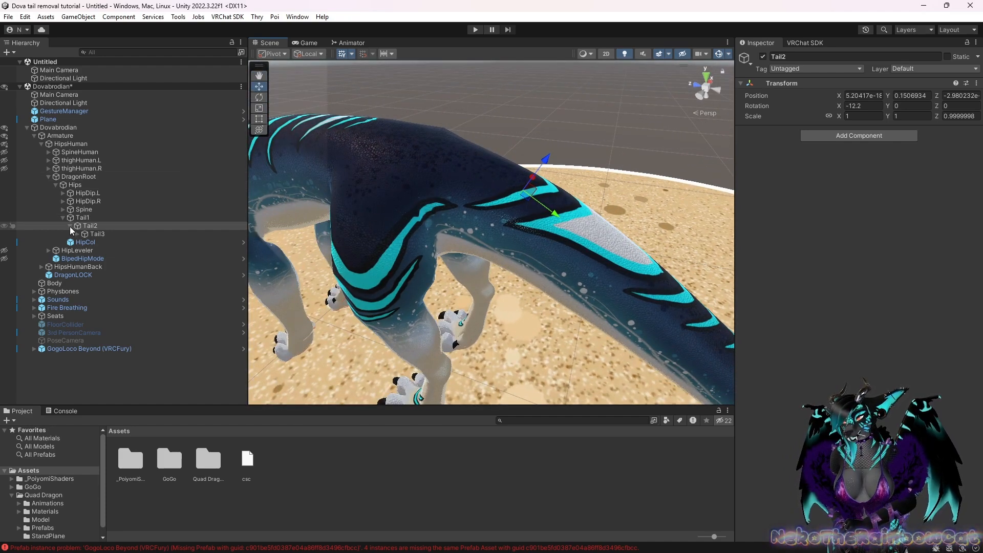
{"action": "left_click", "coordinate": [97, 227]}
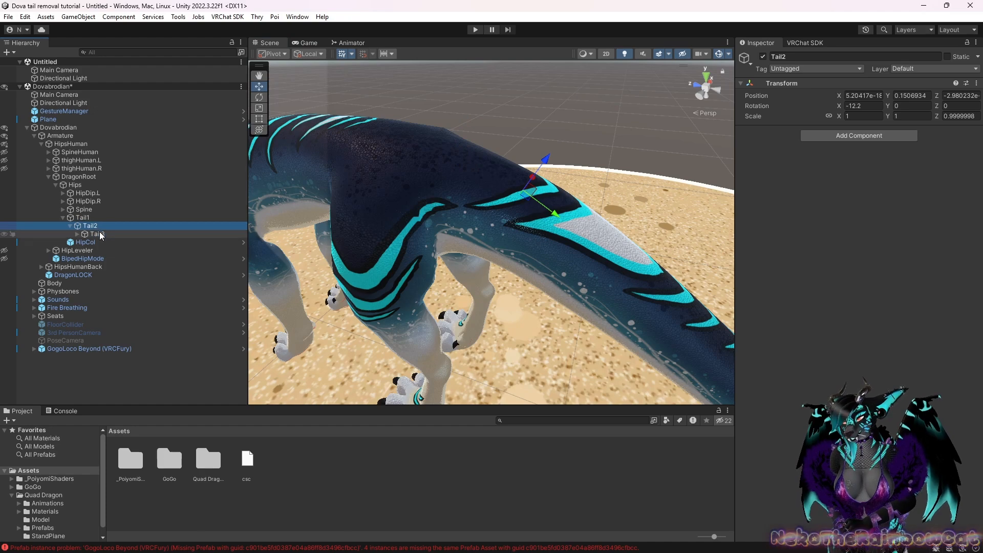
{"action": "left_click", "coordinate": [99, 235]}
{"action": "key", "text": "w"}
{"action": "right_click_drag", "start_coordinate": [445, 238], "coordinate": [497, 240]}
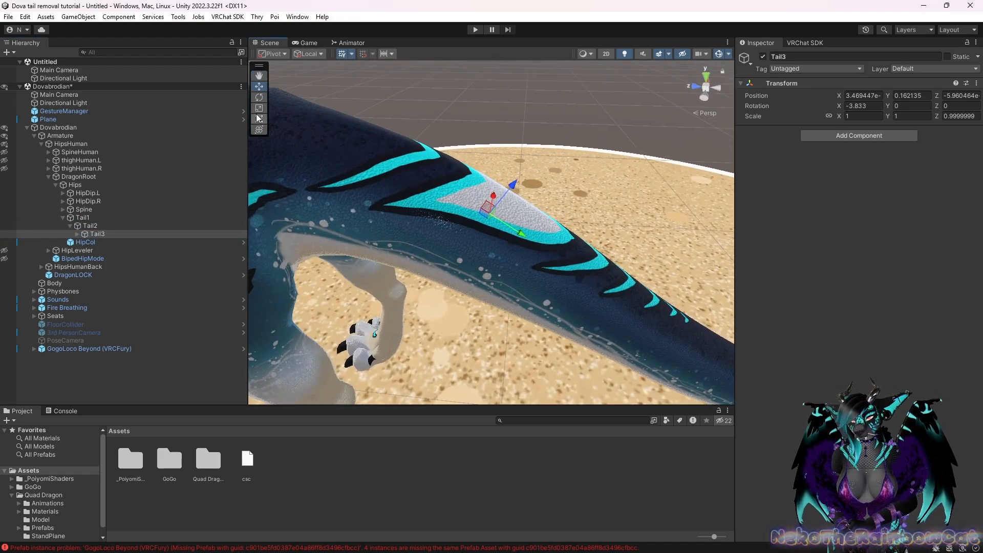
{"action": "left_click_drag", "start_coordinate": [489, 214], "coordinate": [502, 181]}
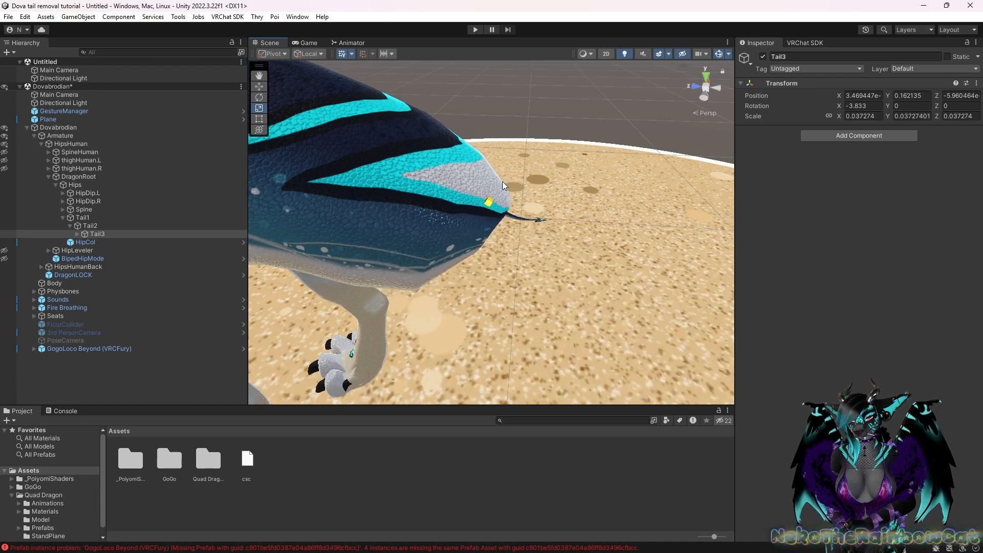
{"action": "right_click_drag", "start_coordinate": [561, 250], "coordinate": [512, 157]}
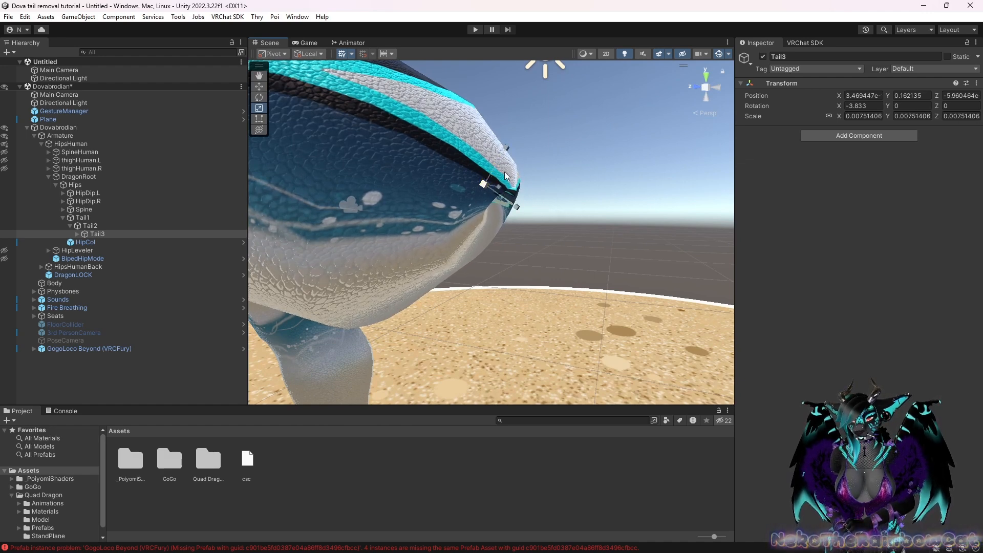
{"action": "right_click_drag", "start_coordinate": [505, 176], "coordinate": [418, 160]}
{"action": "left_click", "coordinate": [829, 116]}
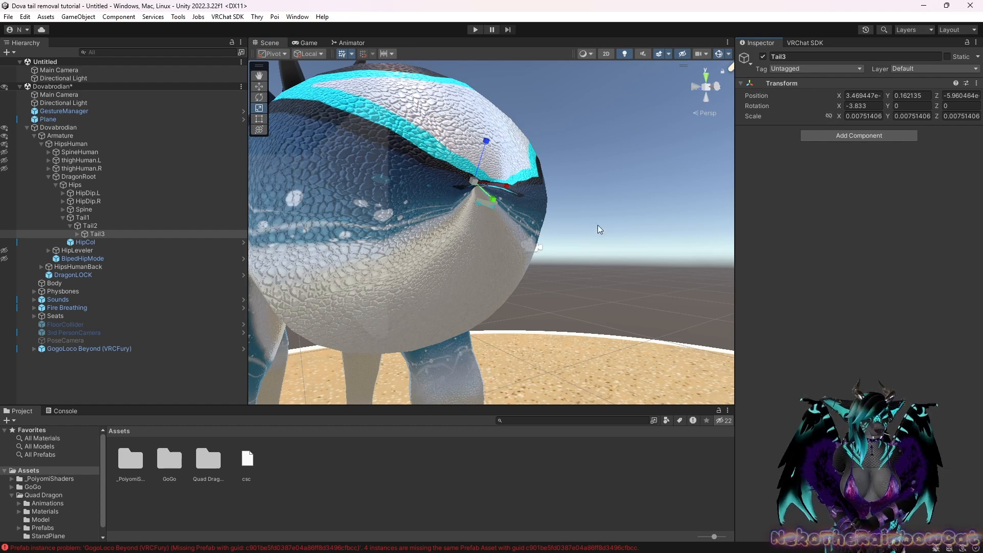
Step: Select the Tail2 bone and shrink it uniformly to a scale of about 0.178
{"action": "right_click_drag", "start_coordinate": [535, 225], "coordinate": [634, 287]}
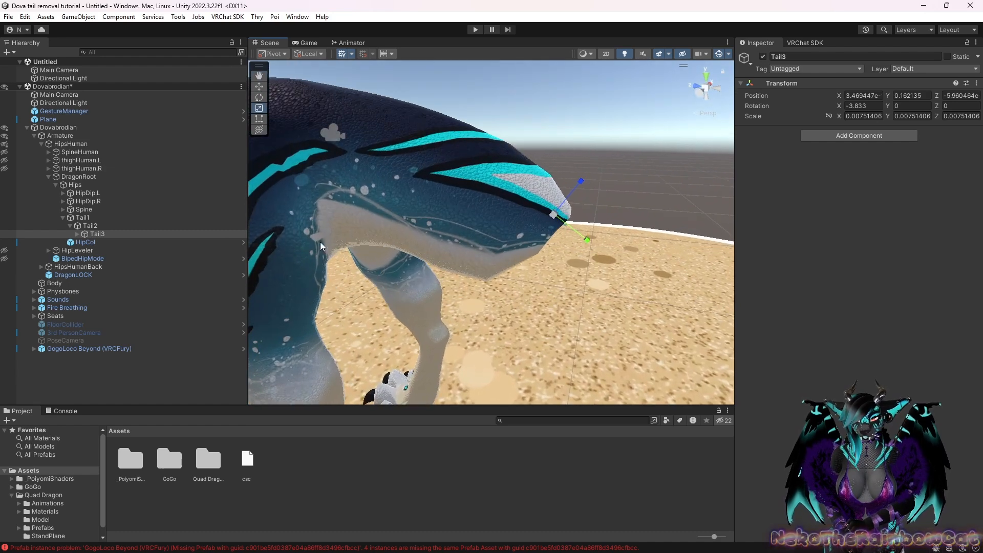
{"action": "left_click", "coordinate": [112, 227]}
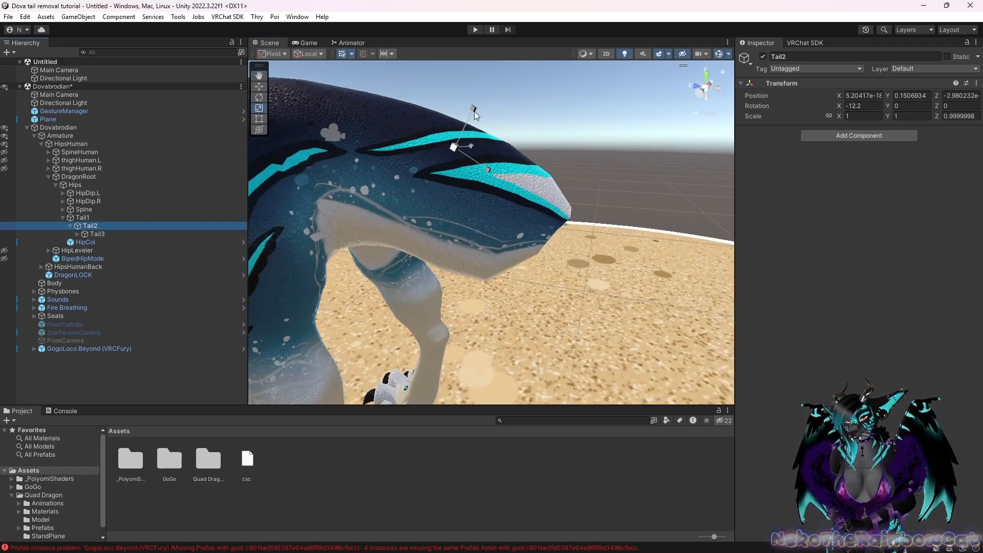
{"action": "left_click_drag", "start_coordinate": [475, 109], "coordinate": [461, 123]}
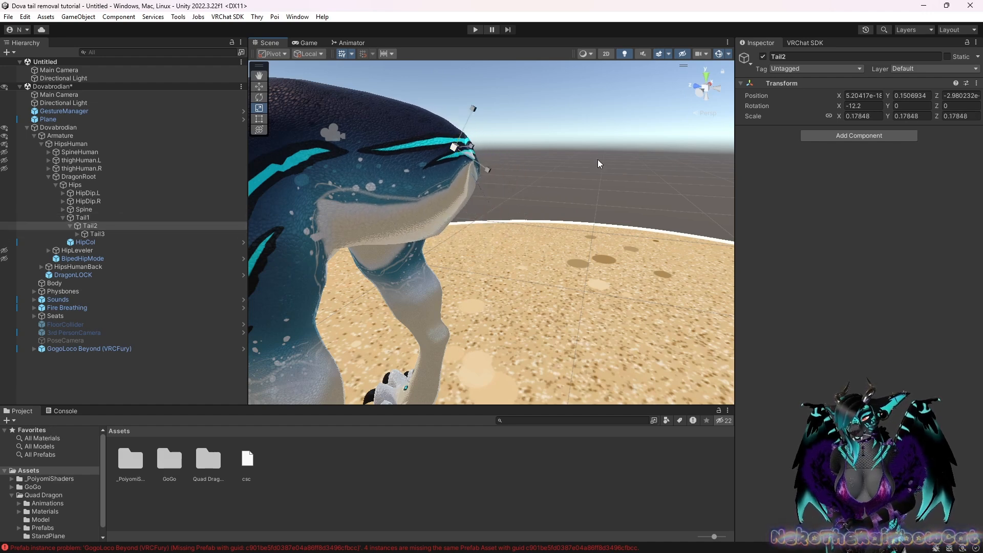
Step: Shrink the Tail1 bone axis by axis to a scale of about X 0.603, Y 0.438, Z 0.488
{"action": "left_click", "coordinate": [102, 218]}
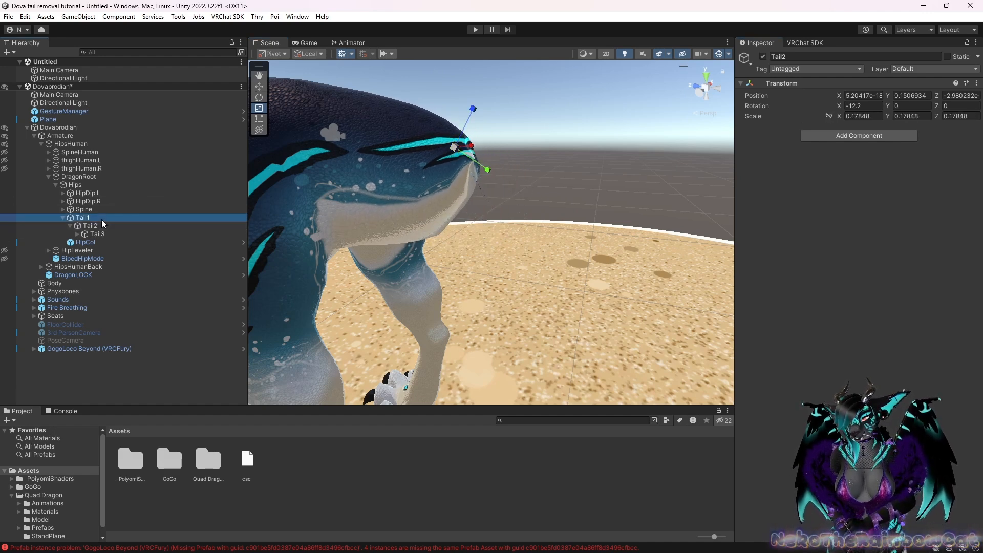
{"action": "left_click", "coordinate": [829, 117]}
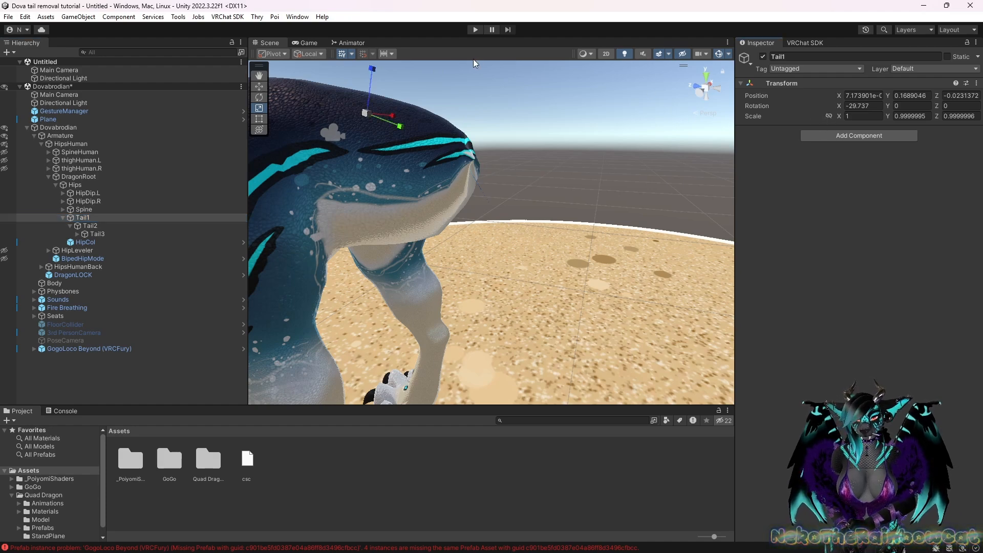
{"action": "left_click_drag", "start_coordinate": [374, 72], "coordinate": [365, 79]}
{"action": "right_click_drag", "start_coordinate": [463, 82], "coordinate": [526, 167]}
{"action": "left_click_drag", "start_coordinate": [502, 173], "coordinate": [501, 179]}
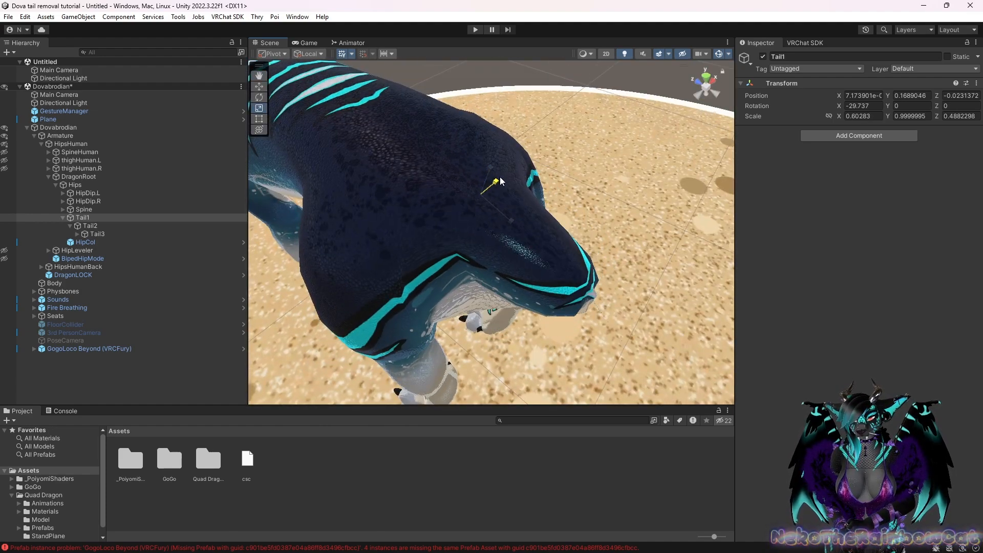
{"action": "left_click_drag", "start_coordinate": [512, 220], "coordinate": [502, 213]}
Step: Move the Tail1 bone to about Y 0.1726, Z -0.0253 and rotate it around X to about -59.4
{"action": "right_click_drag", "start_coordinate": [503, 213], "coordinate": [302, 102]}
{"action": "right_click_drag", "start_coordinate": [558, 163], "coordinate": [584, 187]}
{"action": "left_click_drag", "start_coordinate": [454, 206], "coordinate": [458, 208]}
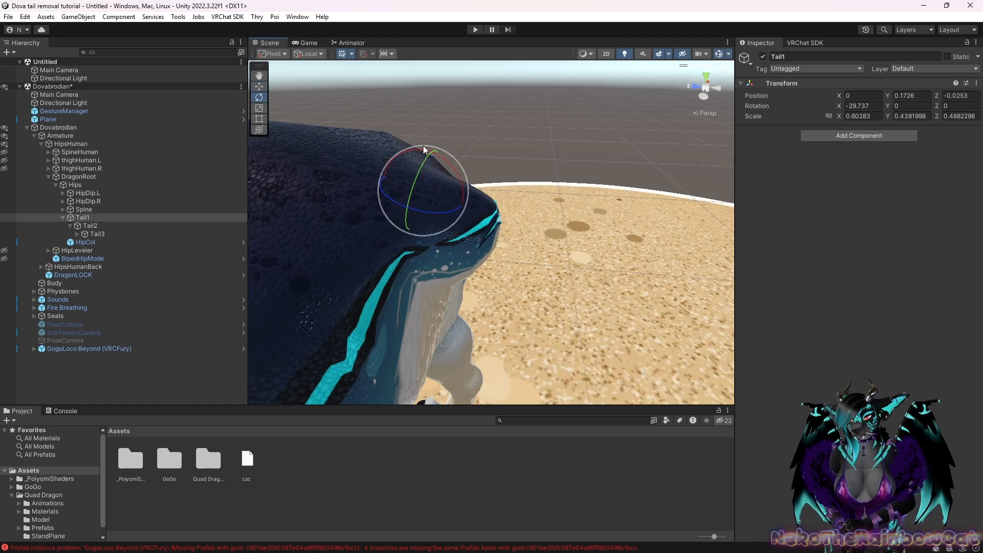
{"action": "left_click_drag", "start_coordinate": [422, 153], "coordinate": [448, 197]}
{"action": "left_click_drag", "start_coordinate": [541, 214], "coordinate": [318, 141], "text": "alt"}
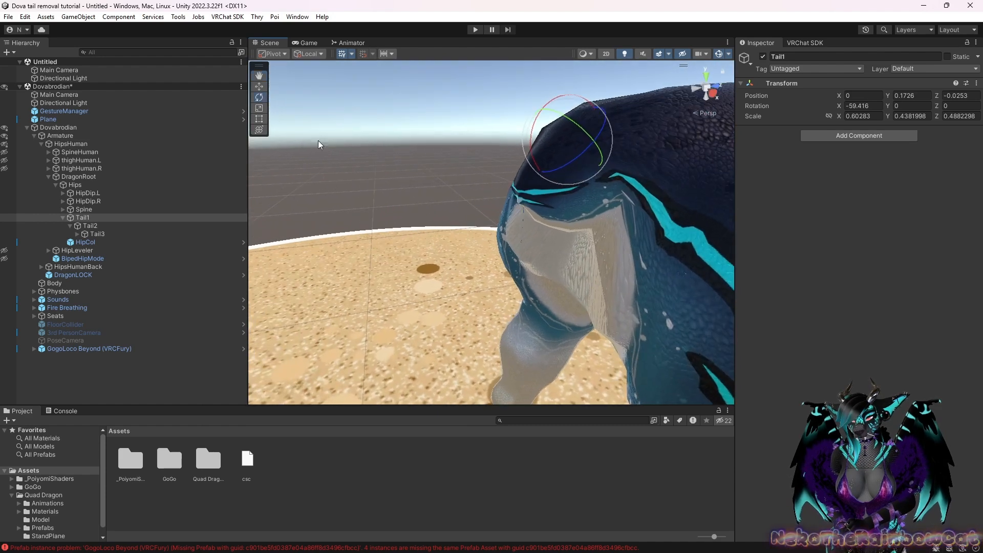
Step: Rotate the Tail2 bone around X to about -83.2 and move it inward to about Y 0.132, Z -0.125
{"action": "left_click", "coordinate": [122, 226]}
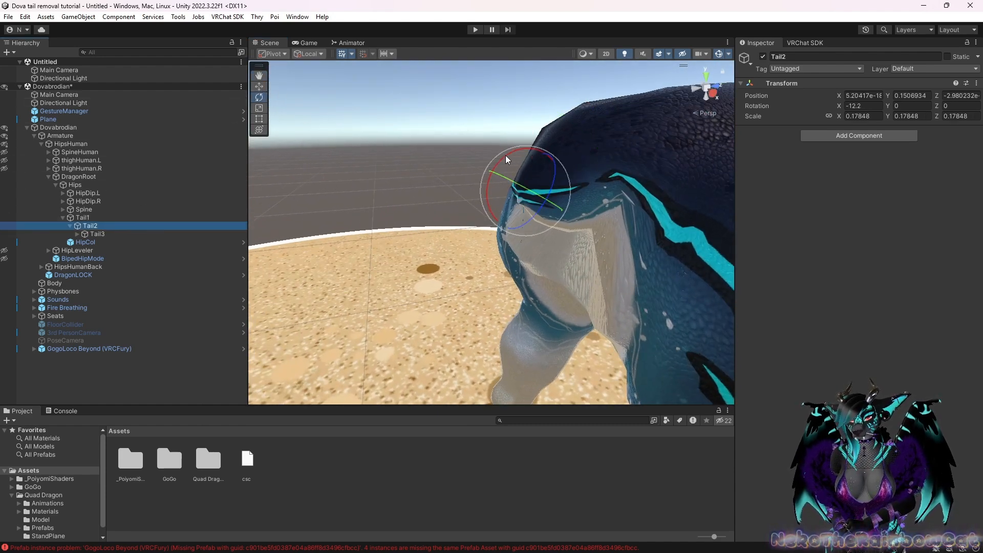
{"action": "left_click_drag", "start_coordinate": [506, 155], "coordinate": [488, 192]}
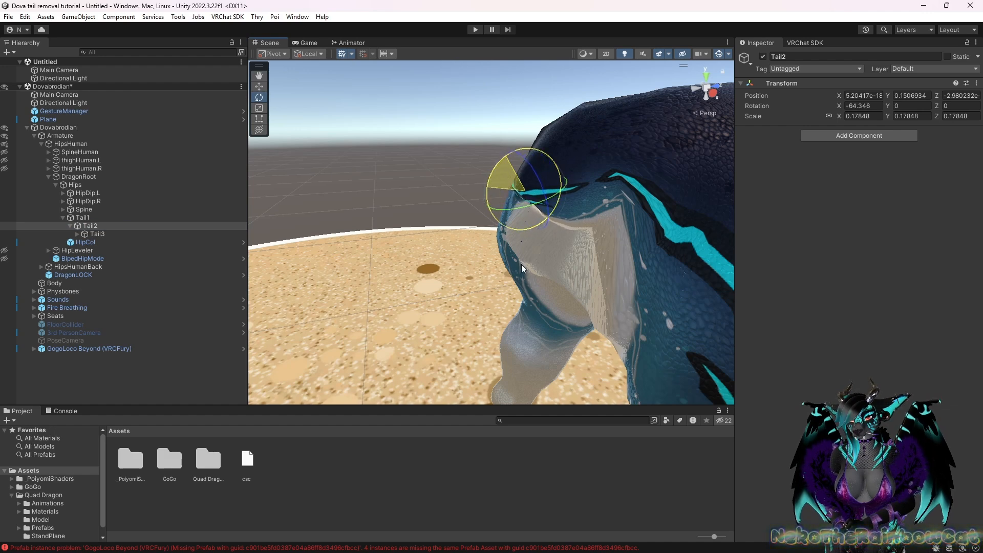
{"action": "left_click_drag", "start_coordinate": [521, 265], "coordinate": [481, 251]}
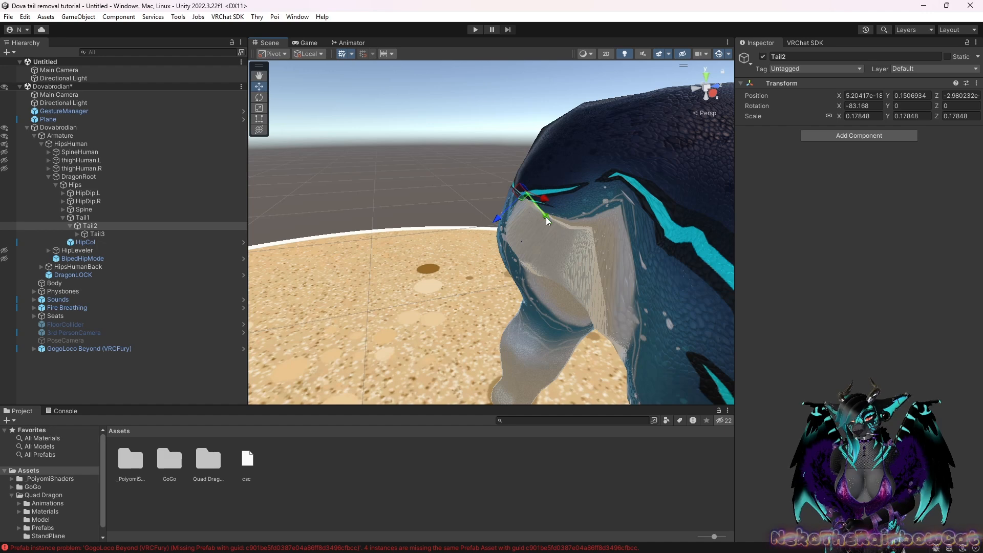
{"action": "left_click_drag", "start_coordinate": [580, 238], "coordinate": [589, 240]}
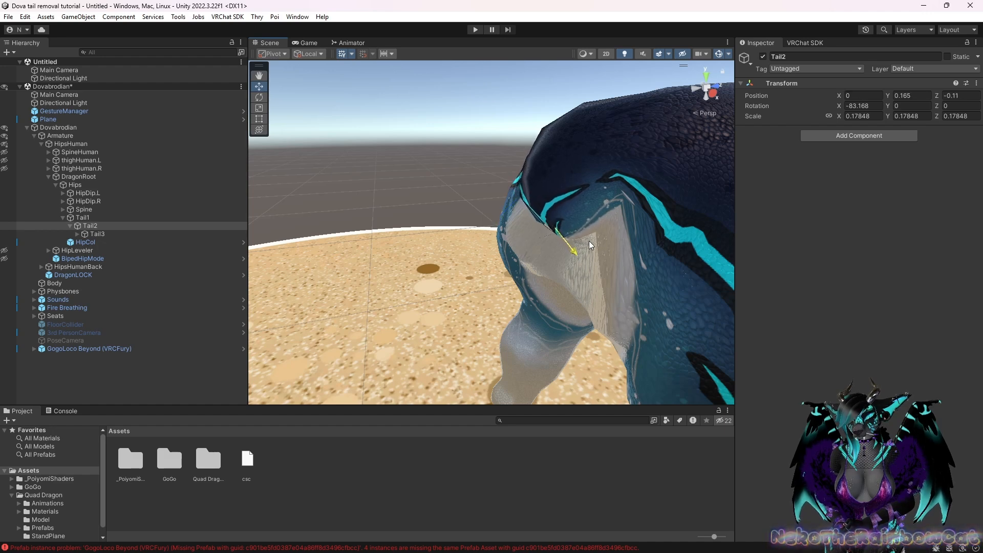
{"action": "mouse_move", "coordinate": [529, 257]}
{"action": "left_mouse_down"}
{"action": "mouse_move", "coordinate": [557, 246]}
{"action": "mouse_move", "coordinate": [548, 258]}
{"action": "left_mouse_up"}
Step: Shift the Tail1 bone into the rump to about Y 0.1566, Z -0.0183
{"action": "right_click_drag", "start_coordinate": [439, 199], "coordinate": [860, 195]}
{"action": "key", "text": "a"}
{"action": "key", "text": "d"}
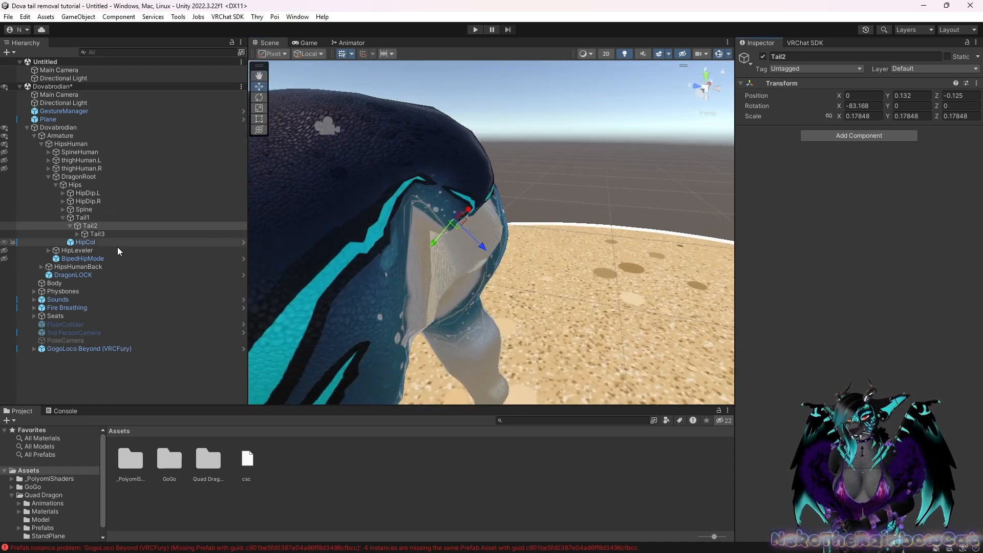
{"action": "left_click", "coordinate": [96, 217]}
{"action": "left_click_drag", "start_coordinate": [483, 119], "coordinate": [476, 121]}
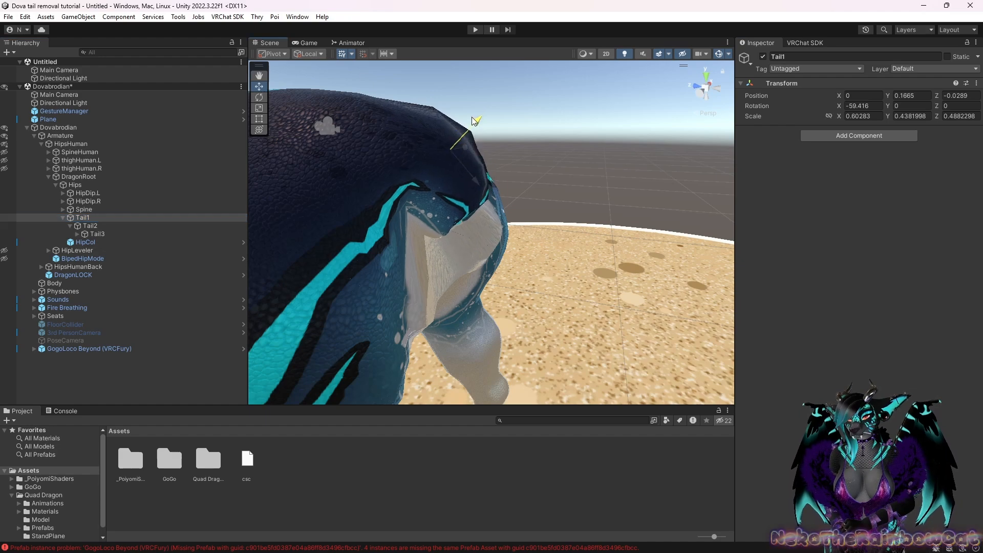
{"action": "left_click_drag", "start_coordinate": [474, 181], "coordinate": [463, 169]}
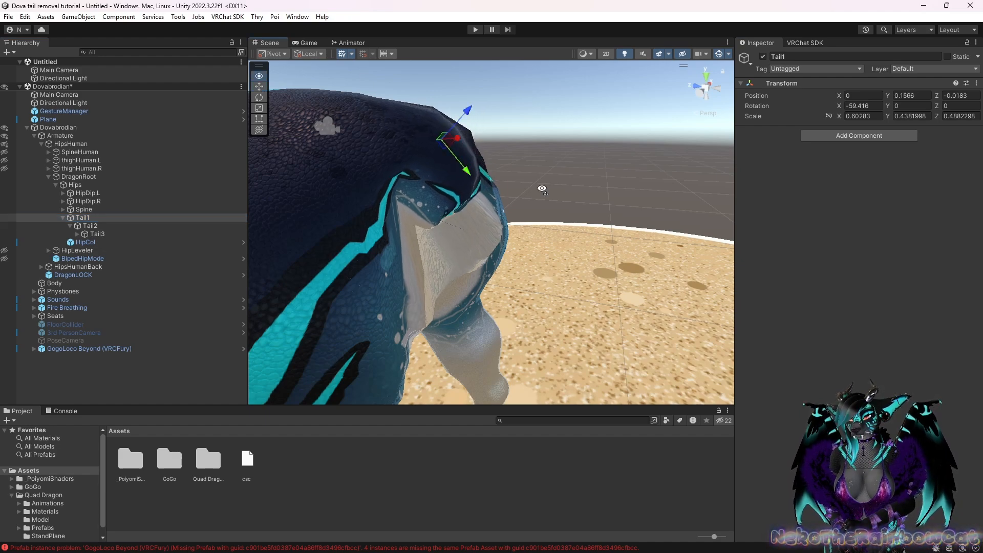
Step: Shrink the Tail1 bone further to about X 0.232 and Y 0.195
{"action": "key", "text": "d"}
{"action": "right_click_drag", "start_coordinate": [542, 188], "coordinate": [469, 187]}
{"action": "key", "text": "a"}
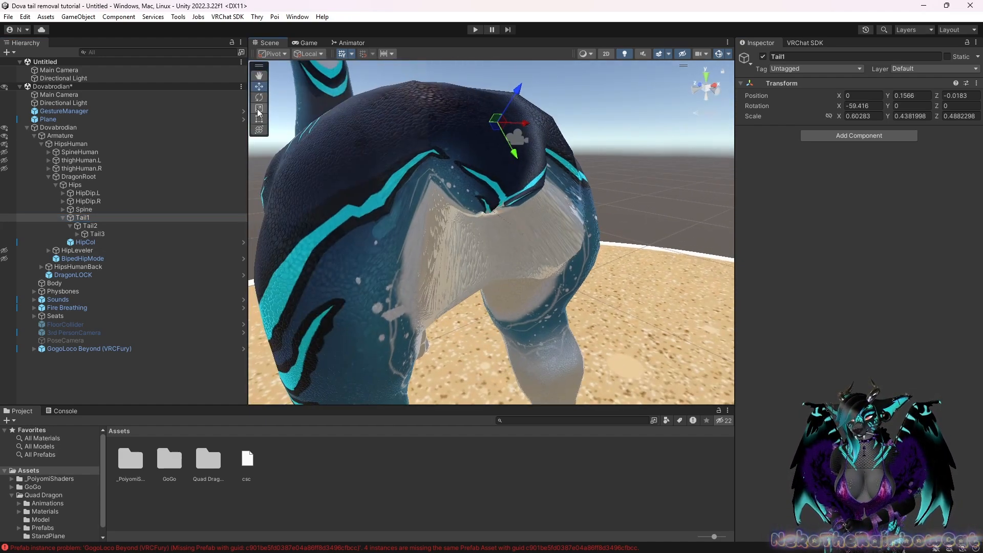
{"action": "mouse_move", "coordinate": [529, 125]}
{"action": "left_mouse_down"}
{"action": "mouse_move", "coordinate": [519, 123]}
{"action": "mouse_move", "coordinate": [519, 154]}
{"action": "mouse_move", "coordinate": [516, 133]}
{"action": "left_mouse_up"}
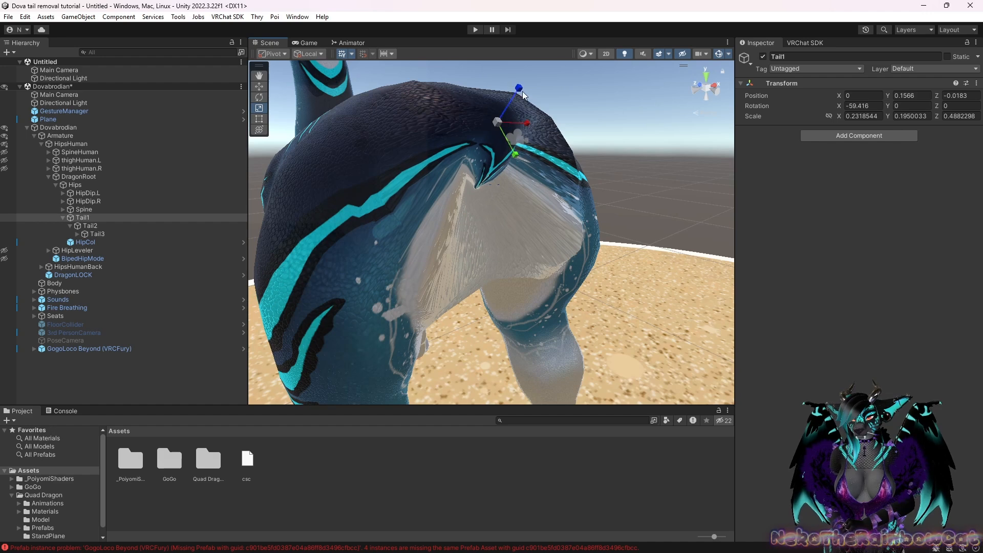
Step: Rotate the Tail1 bone around X to about -22.8 and move it to about Y 0.1495, Z -0.0025
{"action": "left_click", "coordinate": [259, 98]}
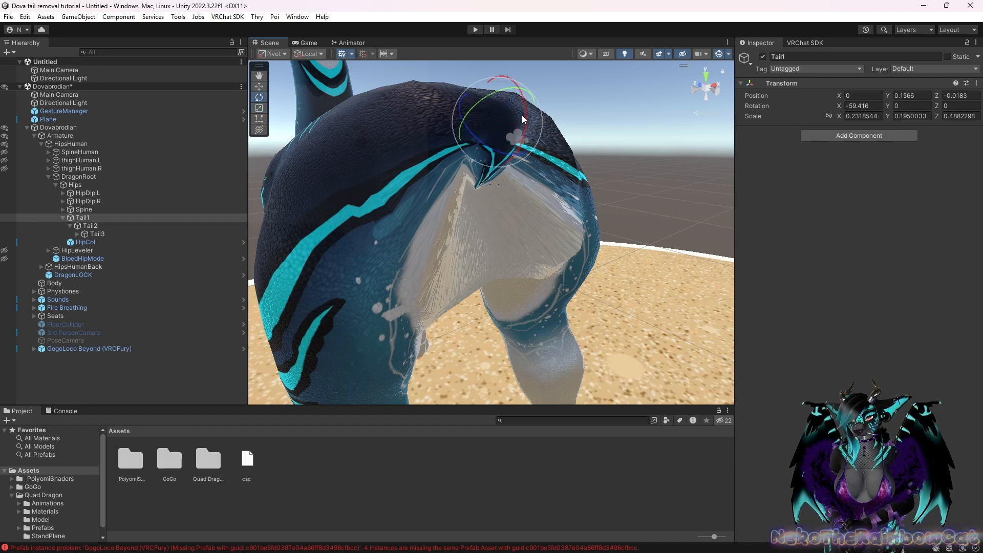
{"action": "left_click_drag", "start_coordinate": [522, 117], "coordinate": [506, 65]}
{"action": "left_click", "coordinate": [259, 84]}
{"action": "left_click_drag", "start_coordinate": [526, 117], "coordinate": [514, 113]}
{"action": "right_click_drag", "start_coordinate": [517, 123], "coordinate": [727, 215]}
{"action": "key", "text": "a"}
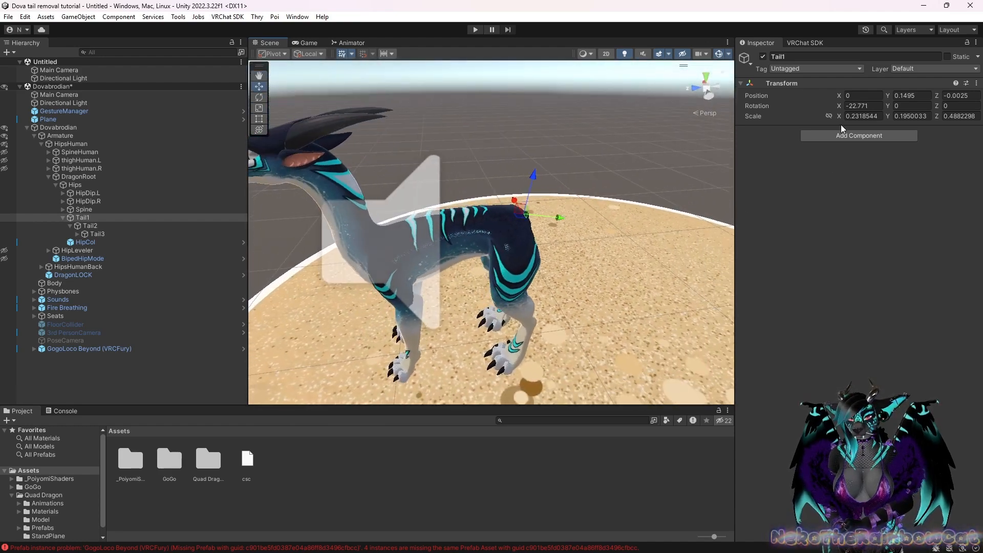
Step: Review the transform values of the Tail2, Tail3 and Tail4 bones, expanding Tail3 to reach Tail4
{"action": "left_click", "coordinate": [96, 226]}
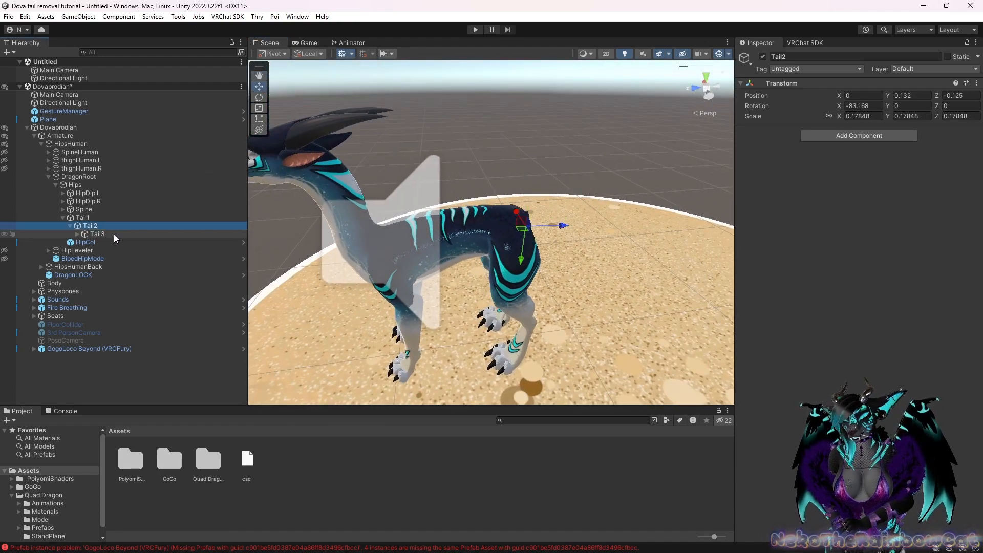
{"action": "left_click", "coordinate": [830, 116]}
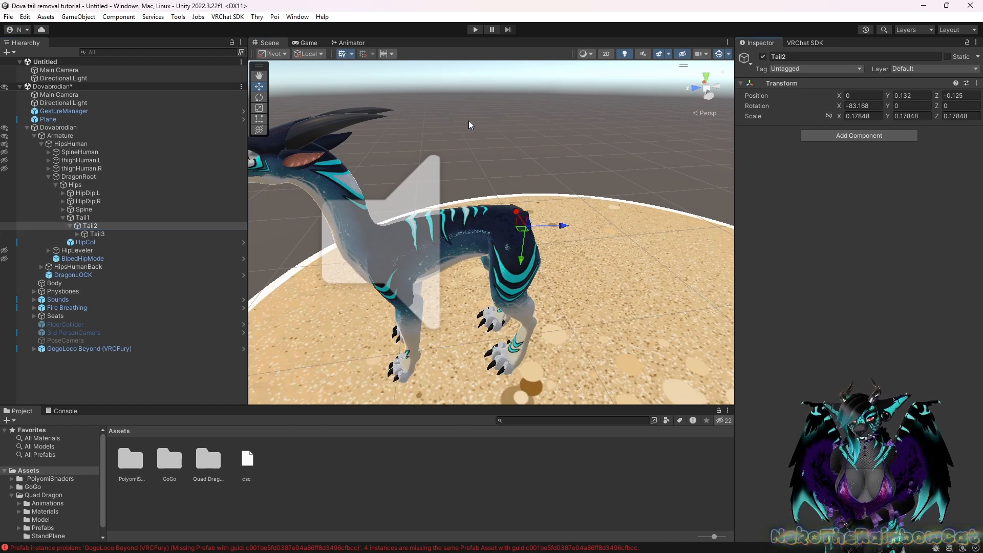
{"action": "left_click", "coordinate": [130, 234]}
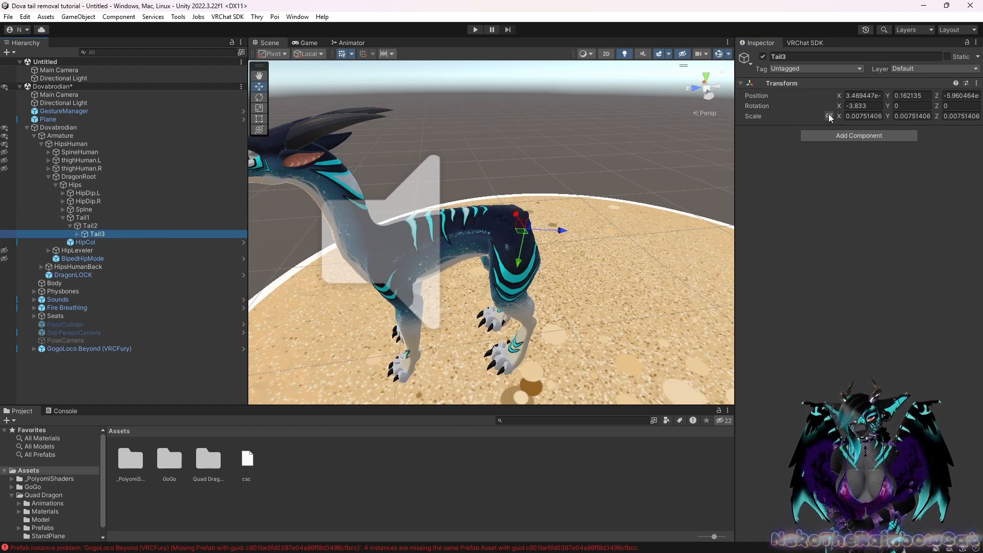
{"action": "left_click", "coordinate": [77, 234]}
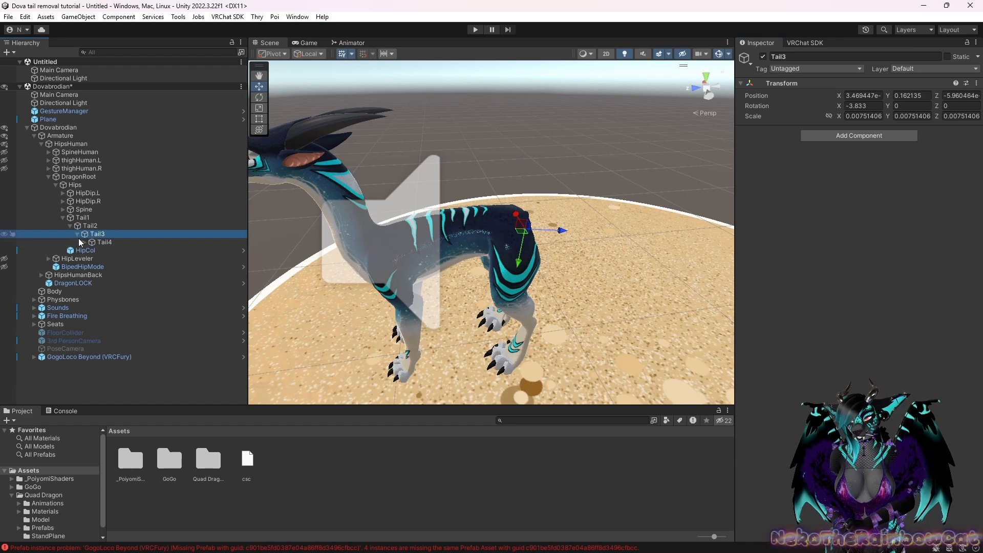
{"action": "left_click", "coordinate": [80, 242]}
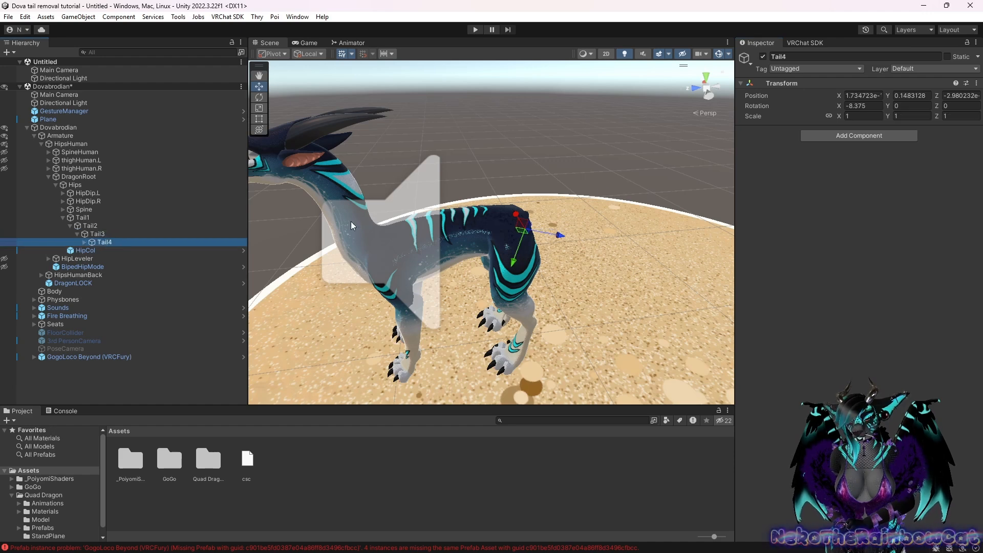
Step: Collapse the Tail1 bone chain and clear the selection to show the tailless avatar
{"action": "left_click", "coordinate": [77, 234]}
{"action": "left_click", "coordinate": [63, 217]}
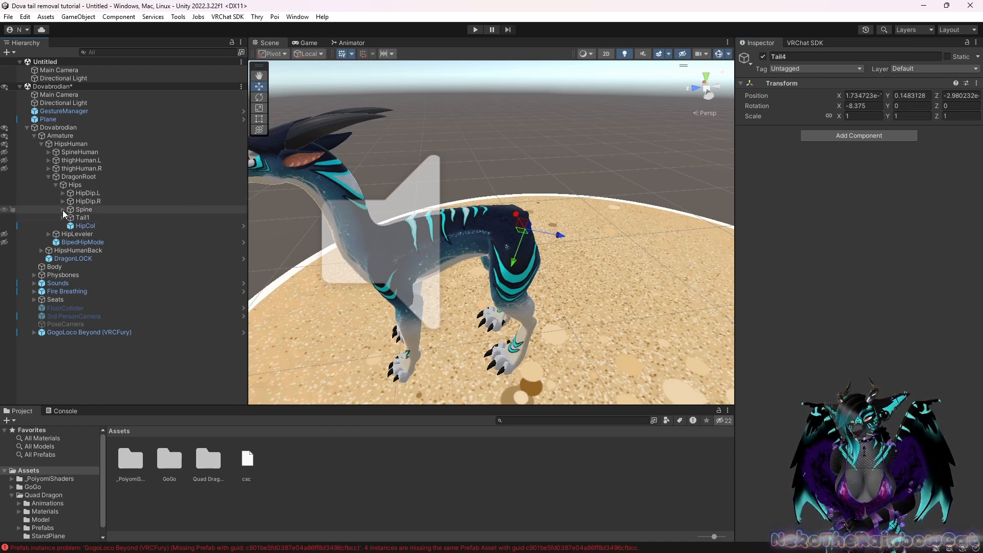
{"action": "left_click_drag", "start_coordinate": [524, 309], "coordinate": [606, 308], "text": "alt"}
{"action": "left_click", "coordinate": [606, 307]}
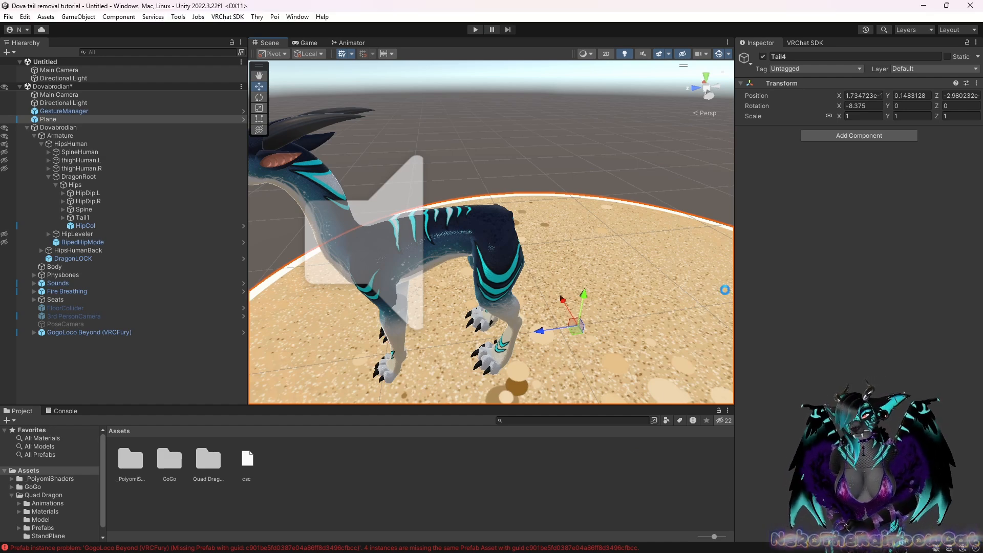
{"action": "left_click", "coordinate": [478, 264]}
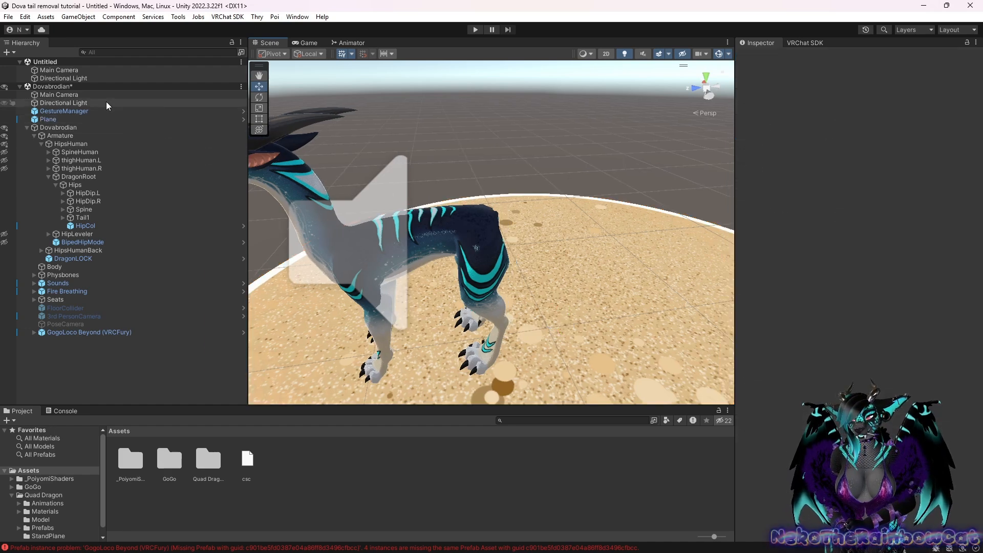
{"action": "left_click", "coordinate": [55, 120]}
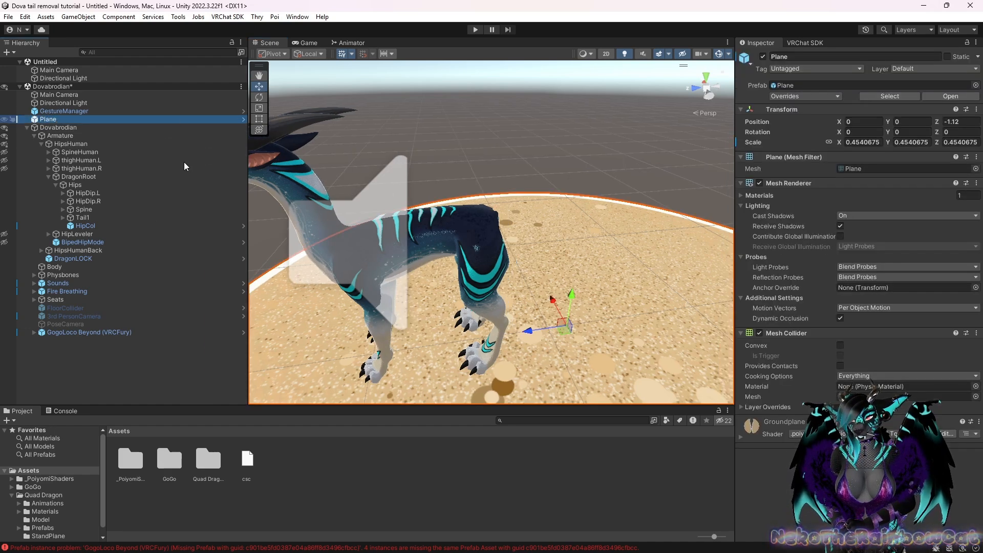
{"action": "left_click", "coordinate": [29, 370]}
{"action": "key", "text": "w"}
{"action": "right_click_drag", "start_coordinate": [602, 281], "coordinate": [568, 285]}
{"action": "key", "text": "d"}
{"action": "key", "text": "a"}
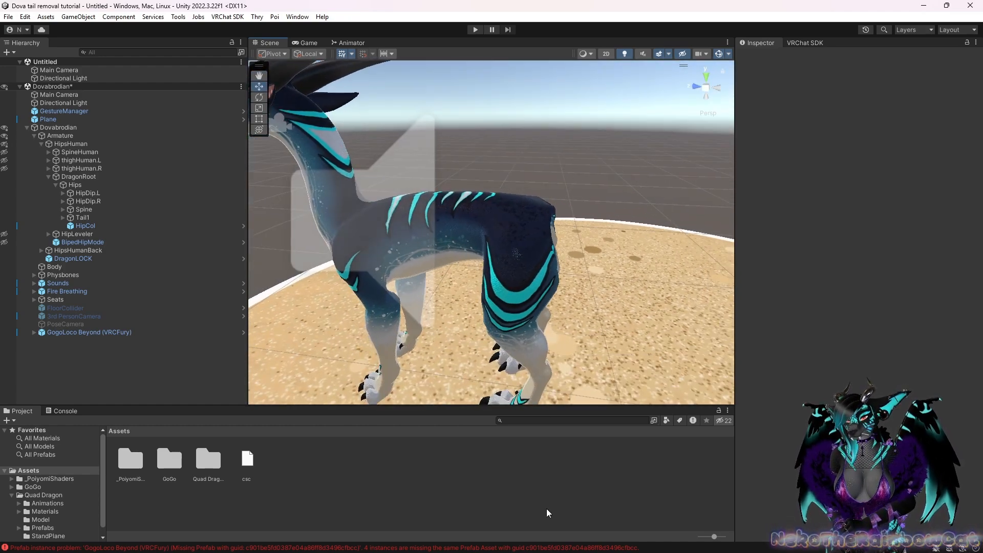
{"action": "left_click", "coordinate": [483, 547]}
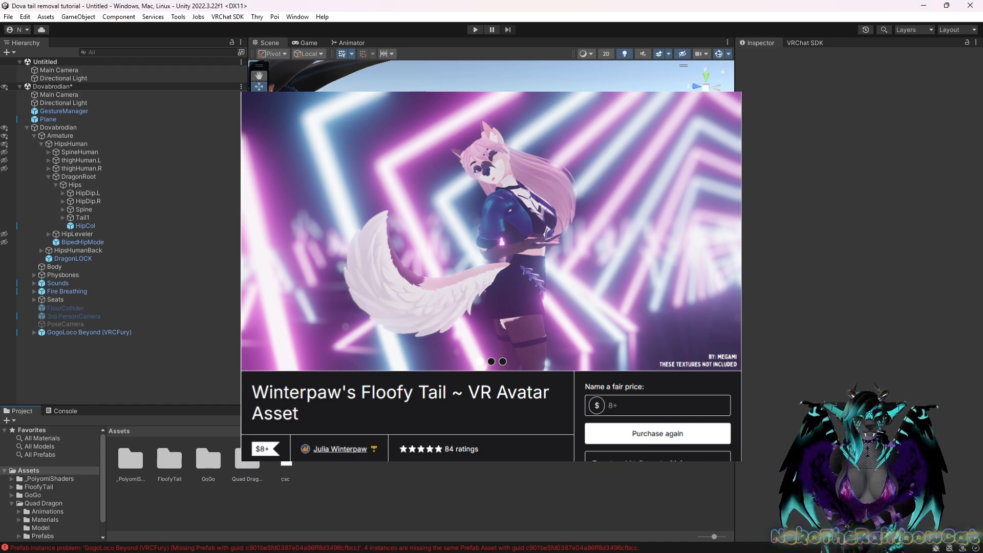
Step: Add the FloofyTail prefab from the FloofyTail asset folder to the scene and parent it under the Tail1 bone
{"action": "double_click", "coordinate": [159, 471]}
{"action": "right_click_drag", "start_coordinate": [362, 355], "coordinate": [430, 327]}
{"action": "left_click_drag", "start_coordinate": [207, 458], "coordinate": [113, 350]}
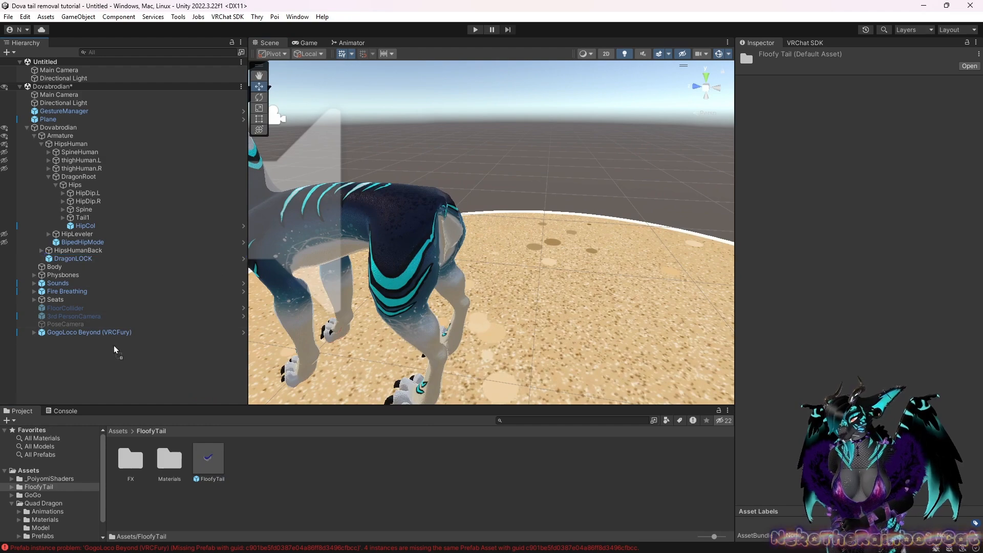
{"action": "right_click_drag", "start_coordinate": [535, 330], "coordinate": [533, 286]}
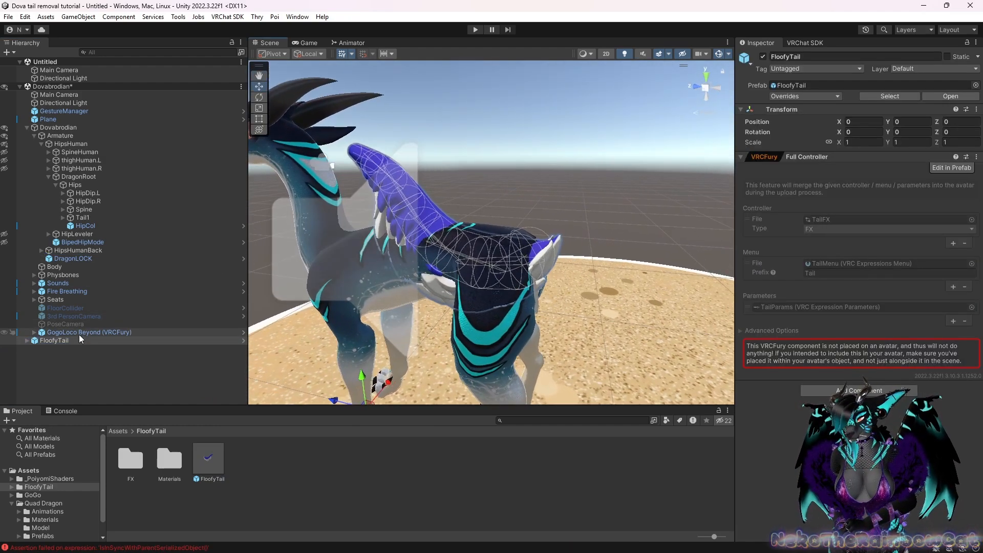
{"action": "left_click_drag", "start_coordinate": [76, 339], "coordinate": [110, 216]}
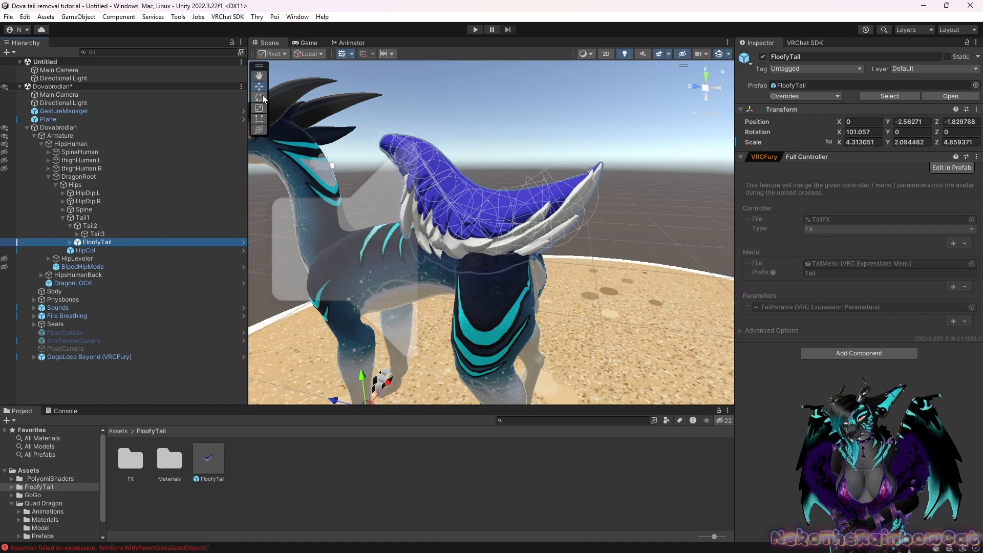
Step: Move FloofyTail behind the rump to about Y -0.09, Z -2.197, and undo a trial stretch of its Y scale
{"action": "right_click_drag", "start_coordinate": [442, 222], "coordinate": [347, 301]}
{"action": "left_click_drag", "start_coordinate": [347, 302], "coordinate": [458, 322]}
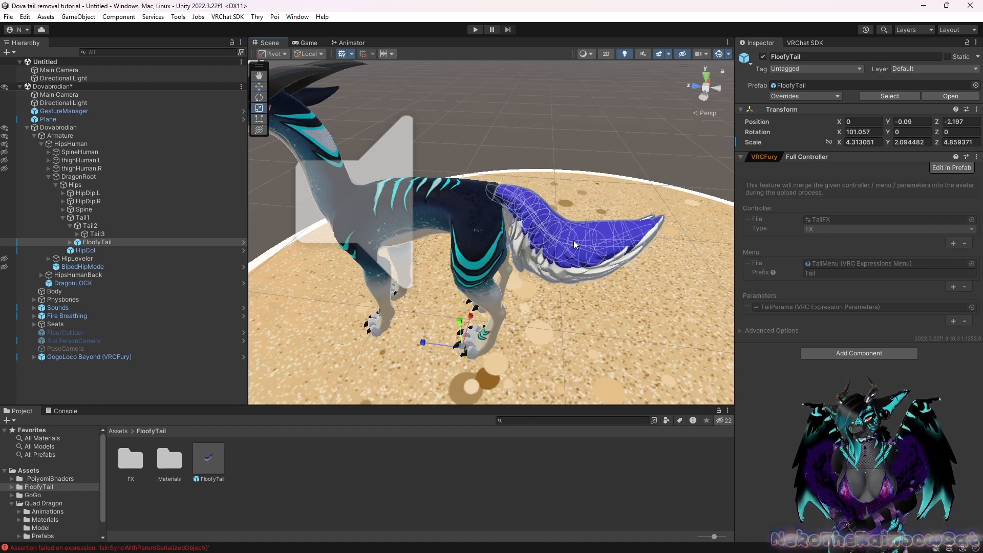
{"action": "left_click_drag", "start_coordinate": [462, 326], "coordinate": [462, 321]}
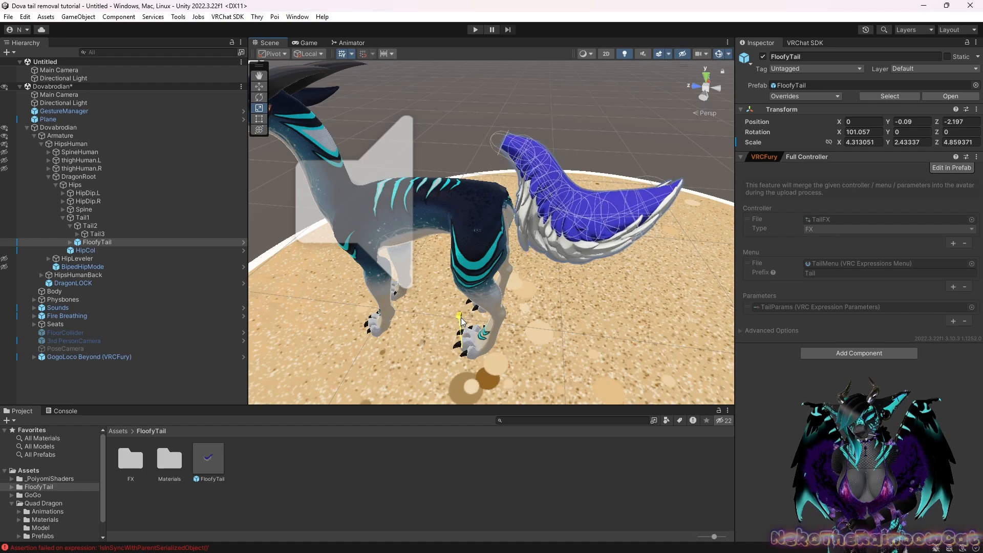
{"action": "key", "text": "ctrl+z"}
Step: Enlarge FloofyTail uniformly to a scale of about X 7.591, Y 3.686, Z 8.553
{"action": "right_click_drag", "start_coordinate": [520, 346], "coordinate": [535, 297]}
{"action": "key", "text": "w"}
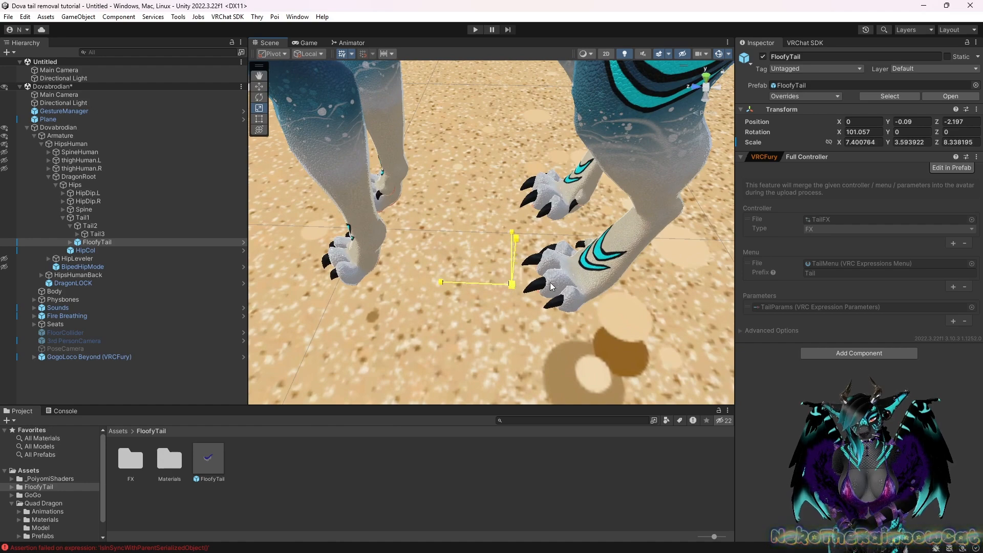
{"action": "left_click_drag", "start_coordinate": [551, 283], "coordinate": [553, 282]}
Step: Reduce FloofyTail's Y scale to about 3.053, move it onto the rump at about Y -0.35, Z -3.289, and clear the selection
{"action": "key", "text": "s"}
{"action": "right_click_drag", "start_coordinate": [553, 282], "coordinate": [557, 180]}
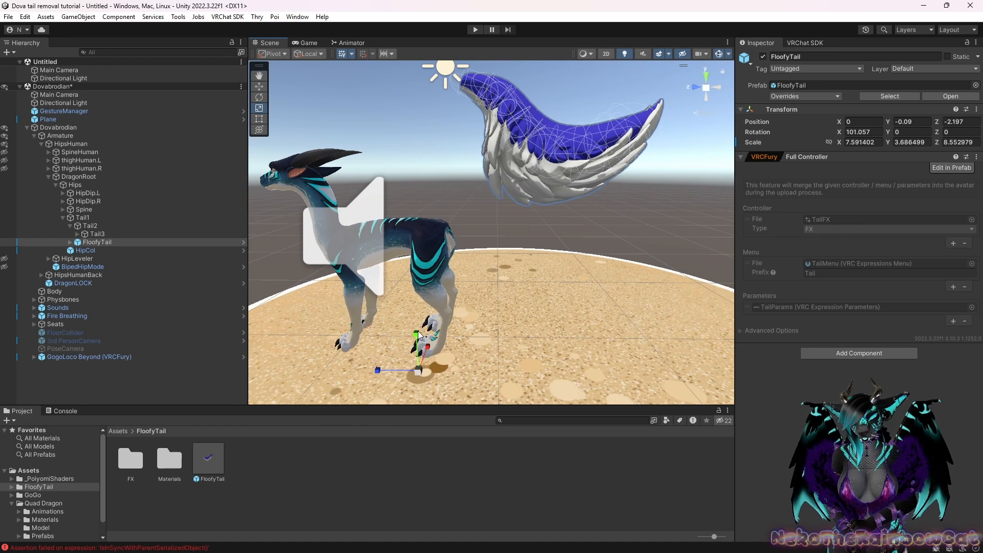
{"action": "left_click_drag", "start_coordinate": [419, 335], "coordinate": [418, 403]}
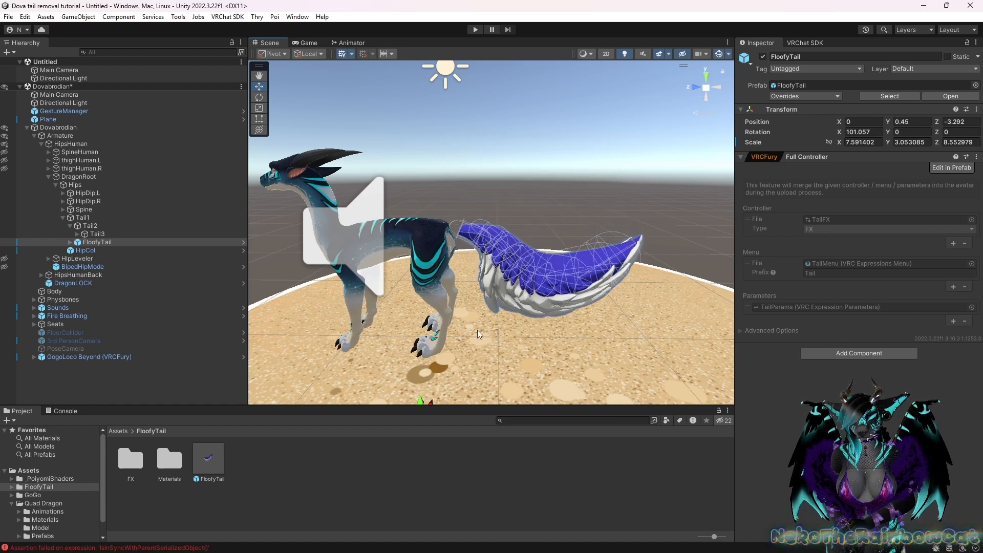
{"action": "right_click_drag", "start_coordinate": [477, 330], "coordinate": [438, 351]}
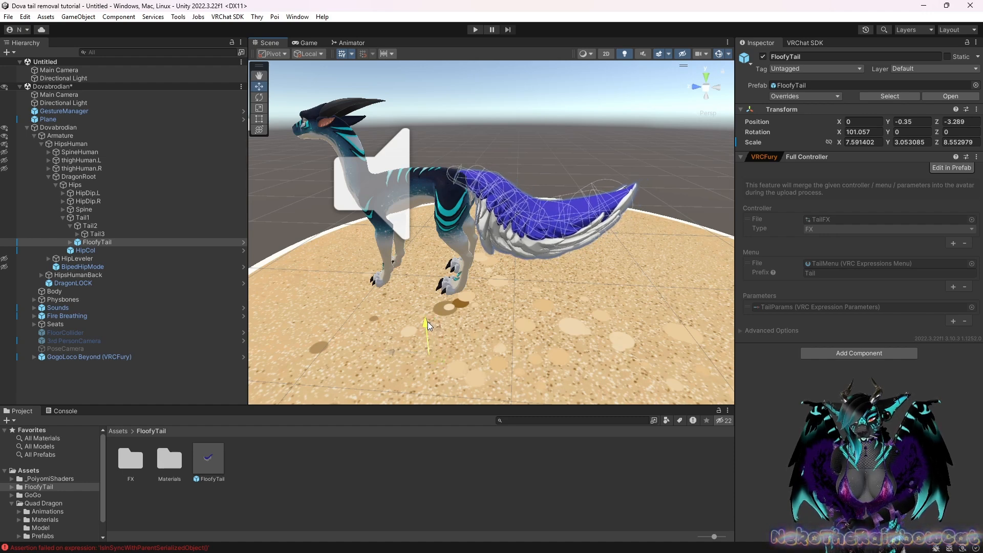
{"action": "left_click", "coordinate": [546, 147]}
{"action": "right_click_drag", "start_coordinate": [546, 146], "coordinate": [534, 149]}
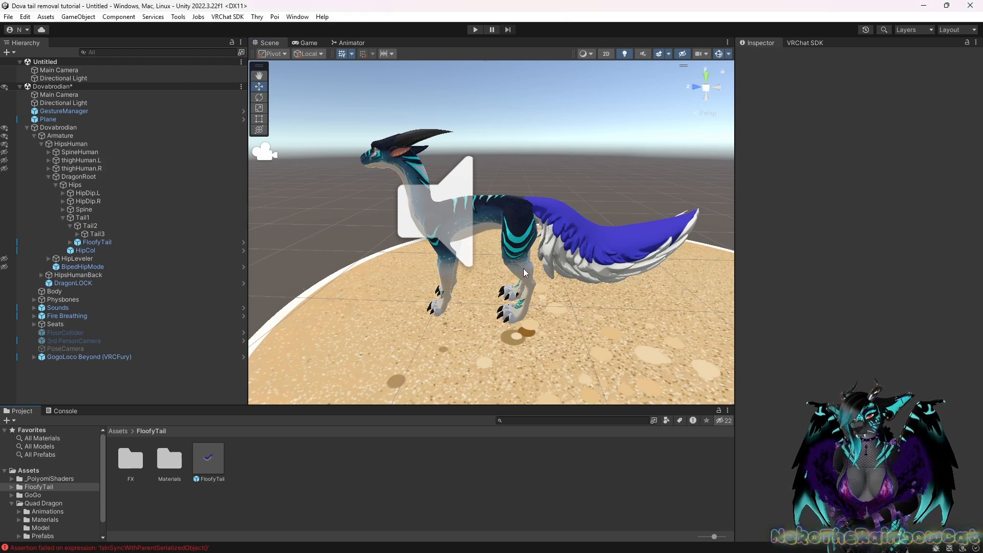
Step: Examine the joint between FloofyTail and the avatar's rump up close from both sides
{"action": "right_click_drag", "start_coordinate": [525, 271], "coordinate": [912, 321]}
{"action": "key", "text": "w"}
{"action": "key", "text": "s"}
{"action": "key", "text": "w"}
{"action": "key", "text": "a"}
{"action": "right_click_drag", "start_coordinate": [602, 302], "coordinate": [222, 218]}
{"action": "key", "text": "w"}
{"action": "key", "text": "d"}
{"action": "key", "text": "d"}
{"action": "right_click_drag", "start_coordinate": [577, 279], "coordinate": [579, 298]}
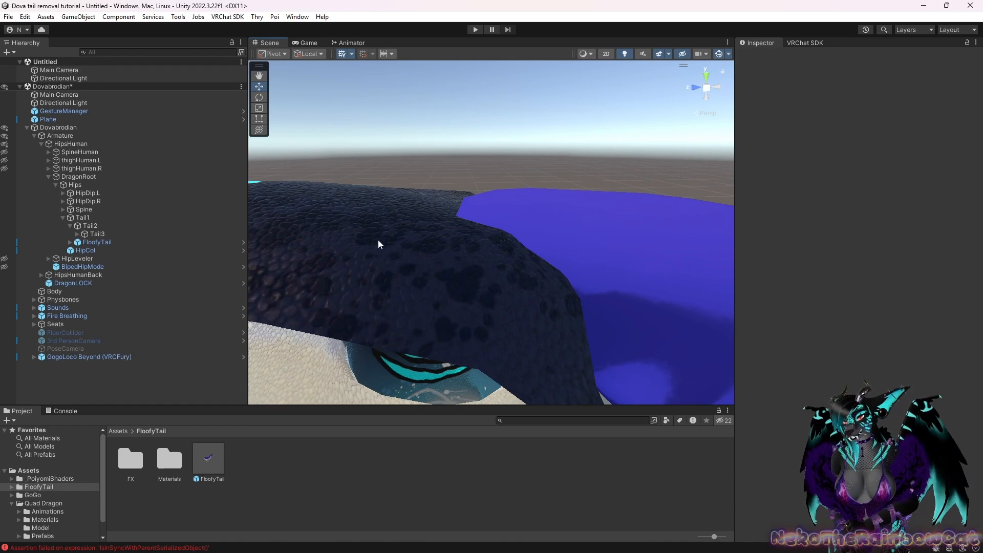
{"action": "key", "text": "s"}
{"action": "right_click_drag", "start_coordinate": [545, 234], "coordinate": [586, 242]}
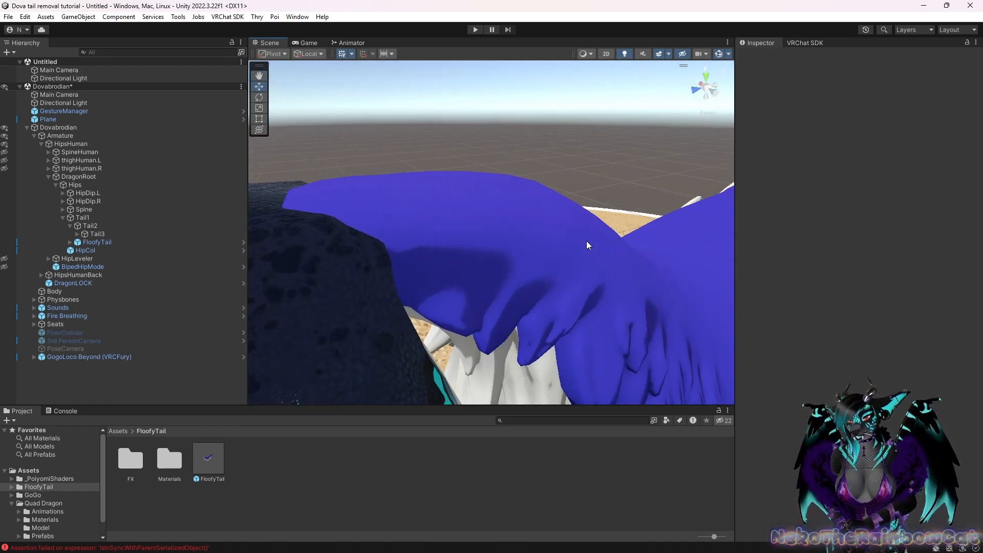
{"action": "right_click_drag", "start_coordinate": [354, 211], "coordinate": [420, 184]}
{"action": "key", "text": "s"}
{"action": "right_click_drag", "start_coordinate": [511, 200], "coordinate": [149, 241]}
{"action": "key", "text": "s"}
{"action": "key", "text": "s"}
{"action": "key", "text": "w"}
{"action": "key", "text": "s"}
{"action": "key", "text": "w"}
{"action": "key", "text": "s"}
{"action": "key", "text": "w"}
{"action": "key", "text": "d"}
{"action": "key", "text": "d"}
{"action": "right_click_drag", "start_coordinate": [428, 239], "coordinate": [158, 242]}
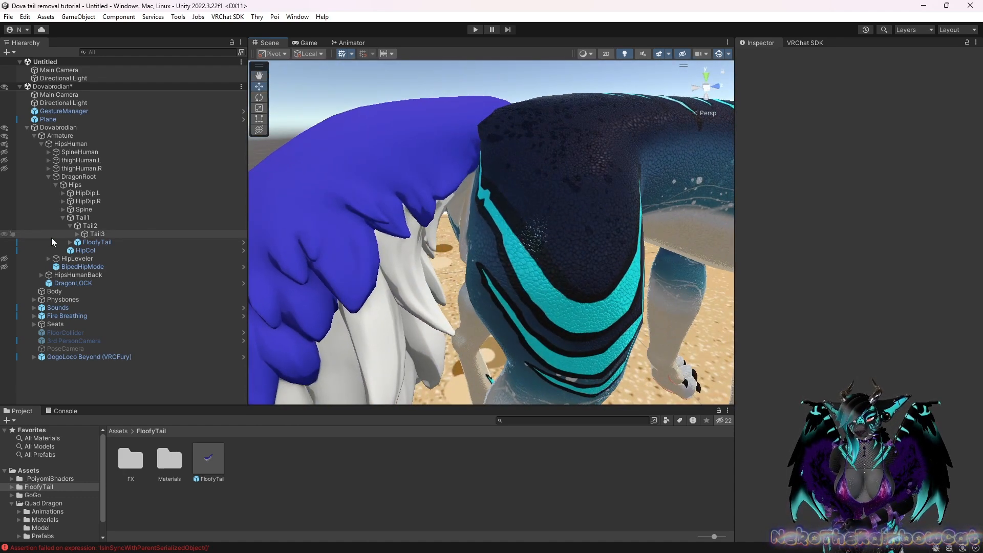
Step: Hide FloofyTail in the Scene view and examine the bare rump where the original tail was
{"action": "left_click", "coordinate": [5, 243]}
{"action": "key", "text": "s"}
{"action": "right_click_drag", "start_coordinate": [441, 254], "coordinate": [345, 255]}
{"action": "key", "text": "w"}
{"action": "key", "text": "a"}
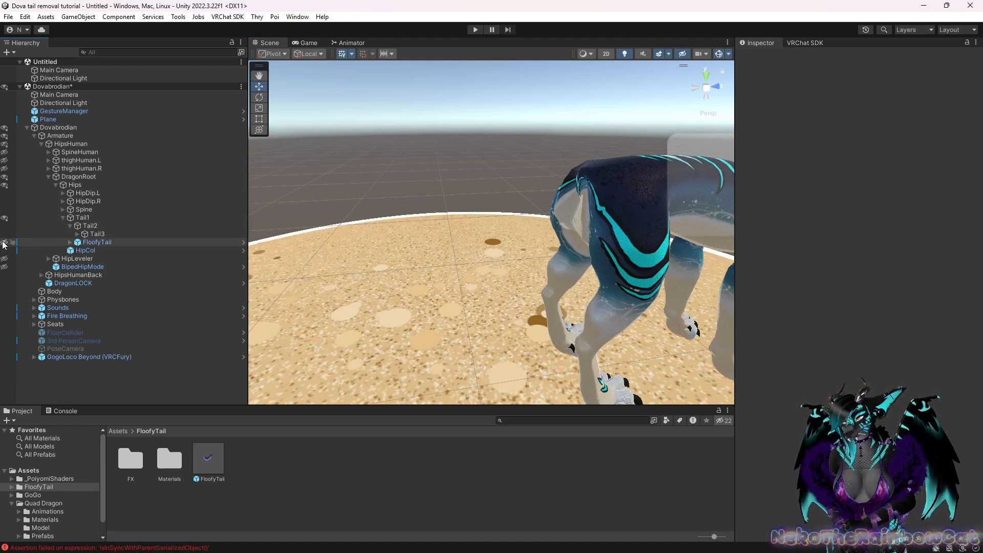
Step: Show FloofyTail again and review the whole avatar with its replacement tail from several distances and angles
{"action": "left_click", "coordinate": [5, 243]}
{"action": "right_click_drag", "start_coordinate": [451, 226], "coordinate": [982, 215]}
{"action": "key", "text": "s"}
{"action": "key", "text": "d"}
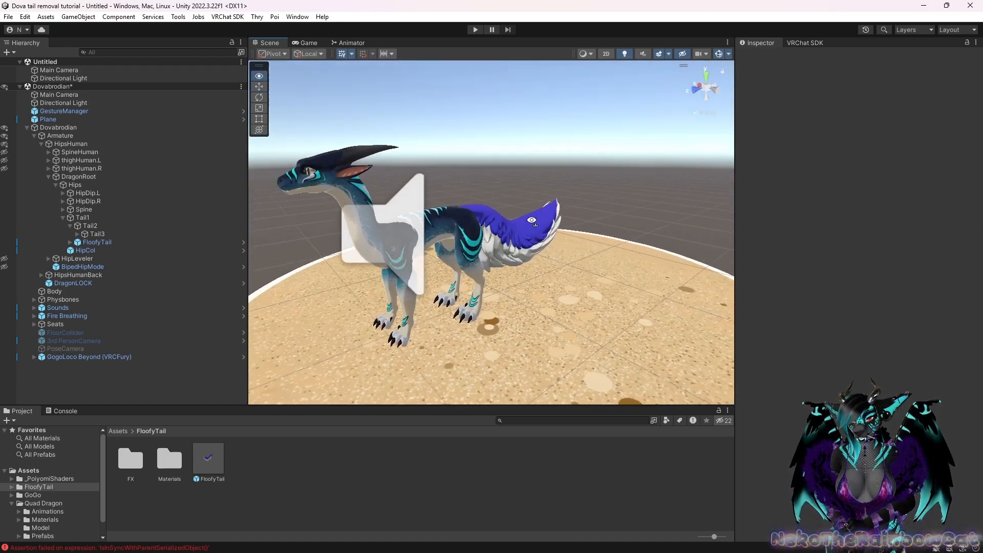
{"action": "key", "text": "w"}
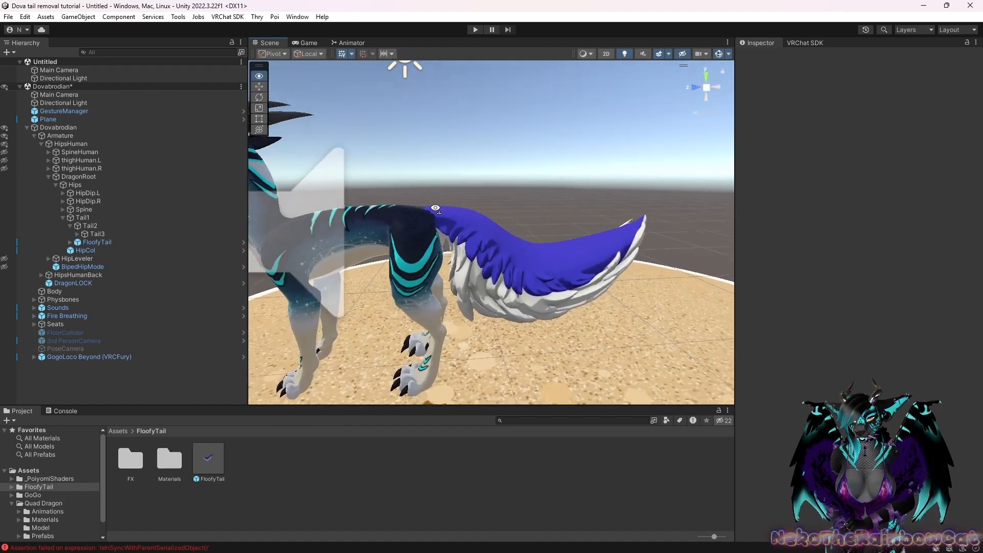
{"action": "key", "text": "s"}
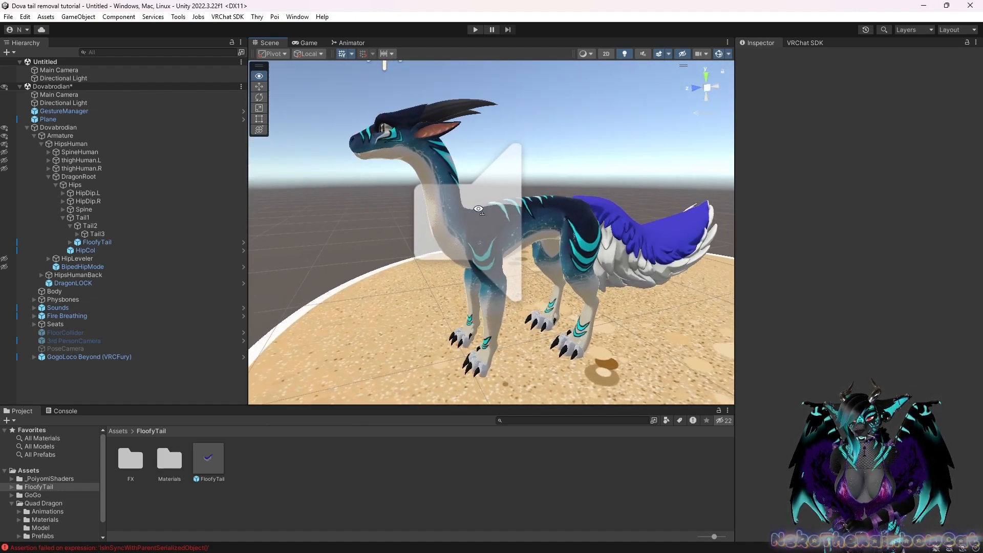
{"action": "key", "text": "w"}
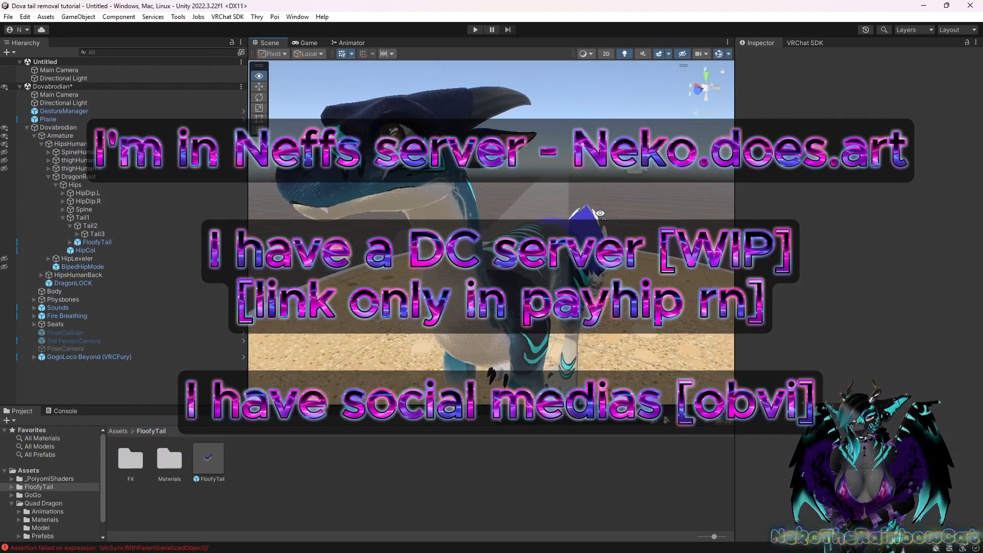